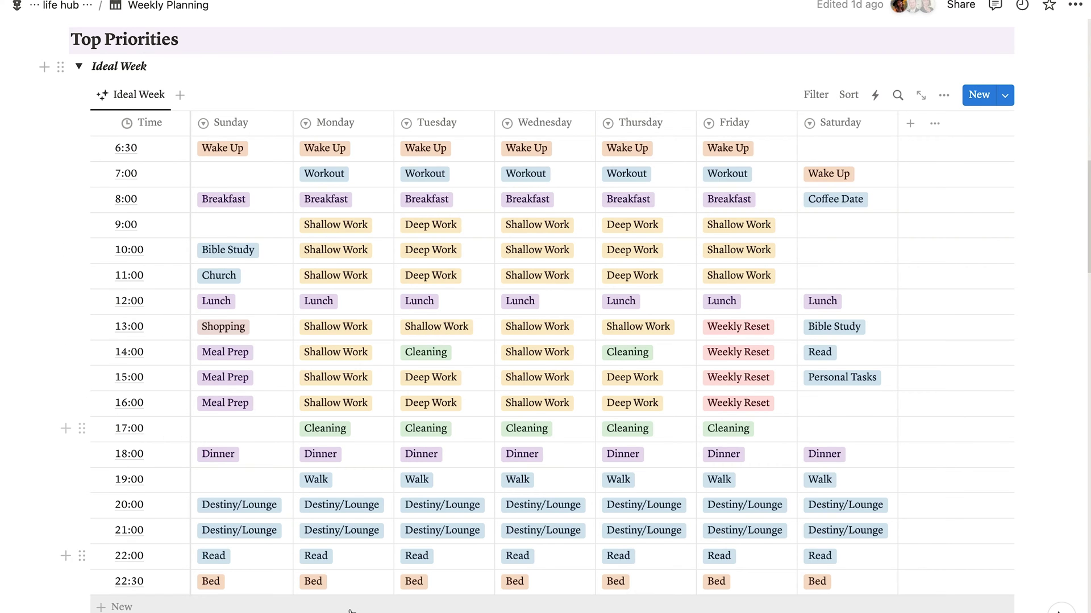
# Move the brand-theme task onto Thursday in the calendar.
pyautogui.scroll(-10, 348, 611)
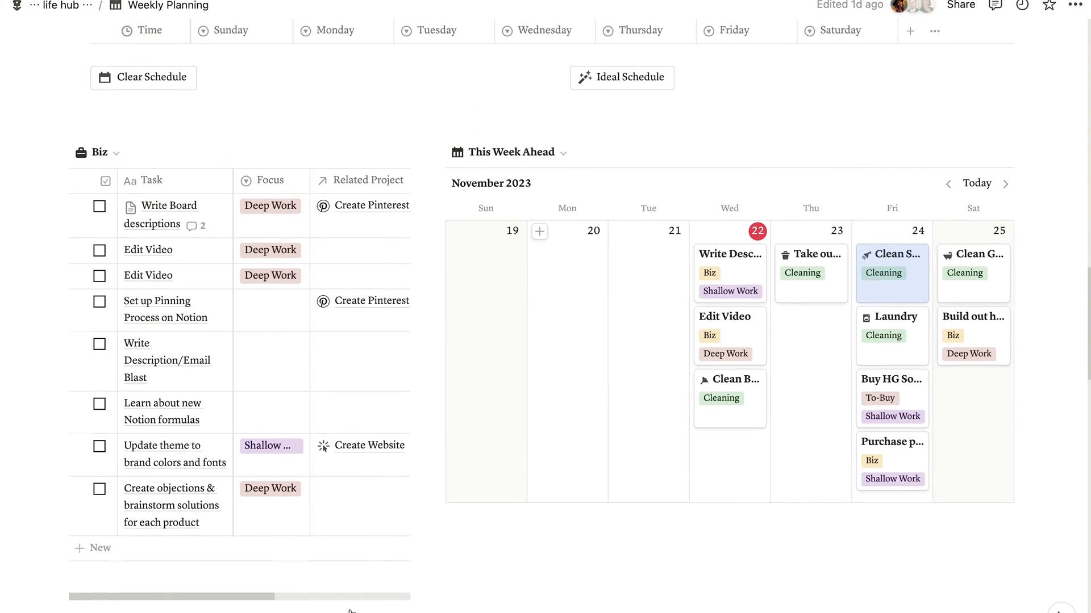
pyautogui.moveTo(60, 446); pyautogui.dragTo(793, 402)
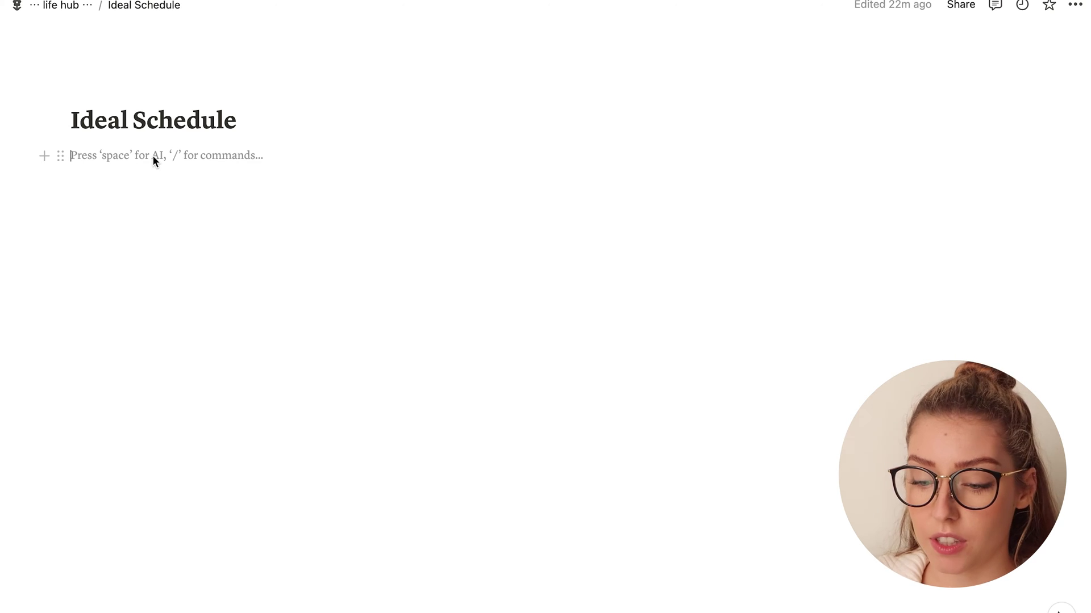
# Insert an inline database via /data and hide its title above the table.
pyautogui.write('/data')
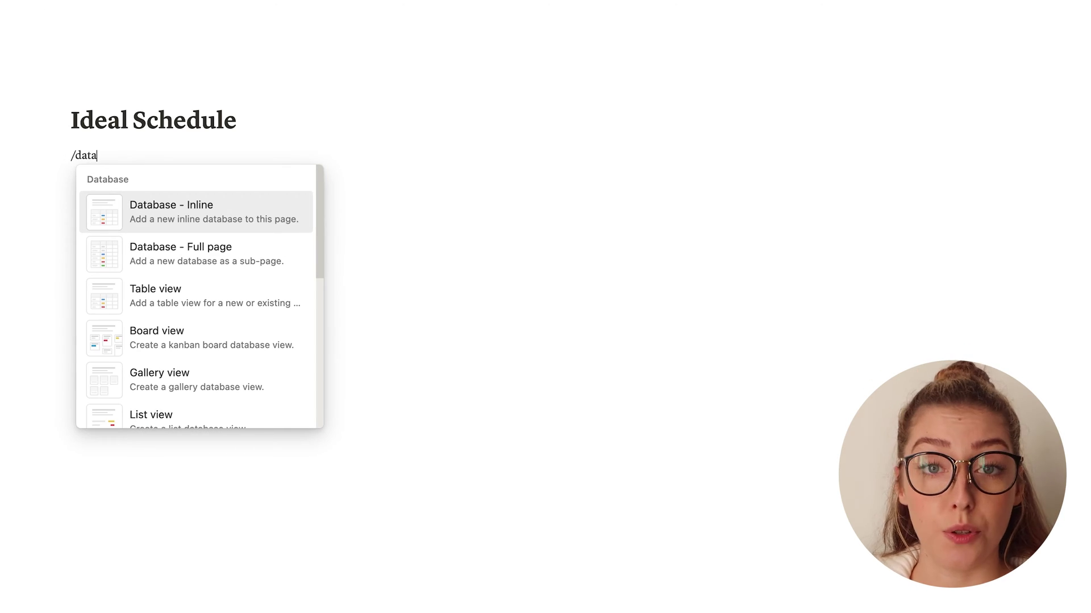
pyautogui.press('Return')
pyautogui.click(80, 194)
pyautogui.write('Ideeal Schedule')
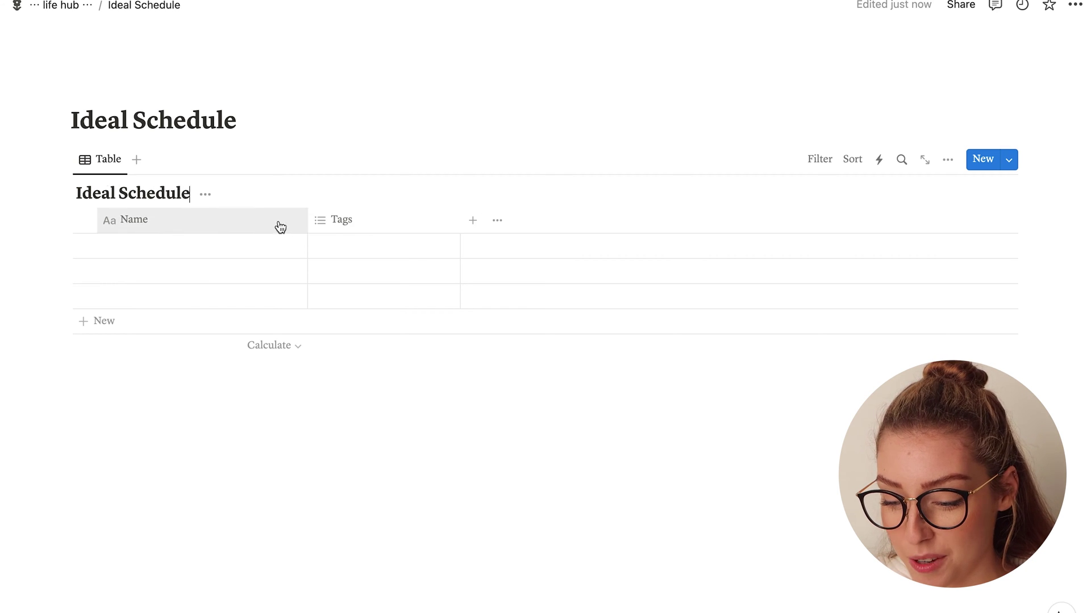
pyautogui.click(205, 194)
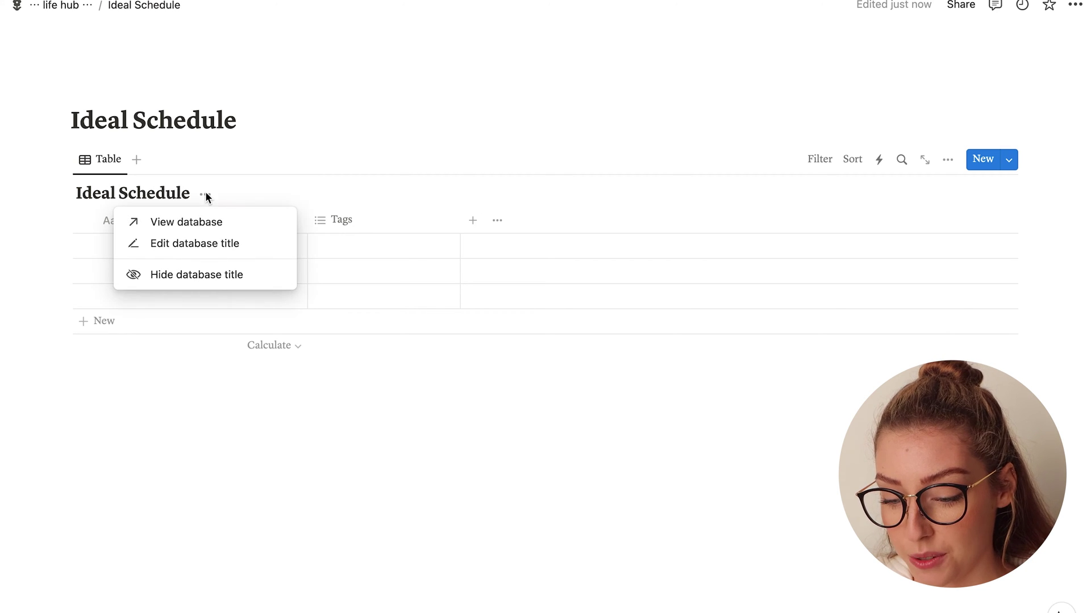
pyautogui.click(224, 275)
# Rename the table view to 'Ideal Schedule' and give it a magic wand icon.
pyautogui.click(113, 157)
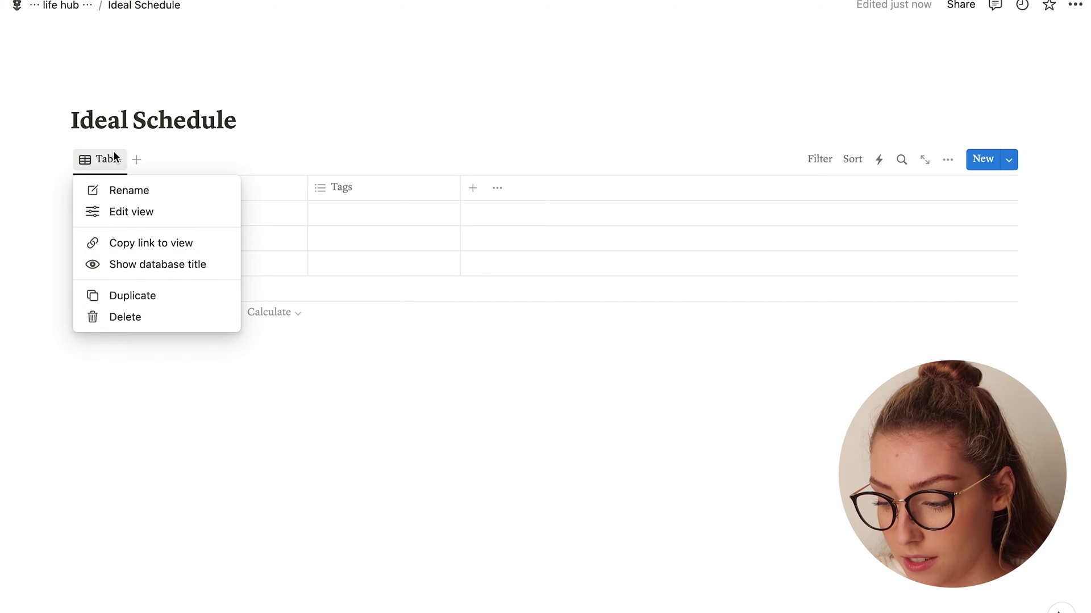
pyautogui.click(153, 192)
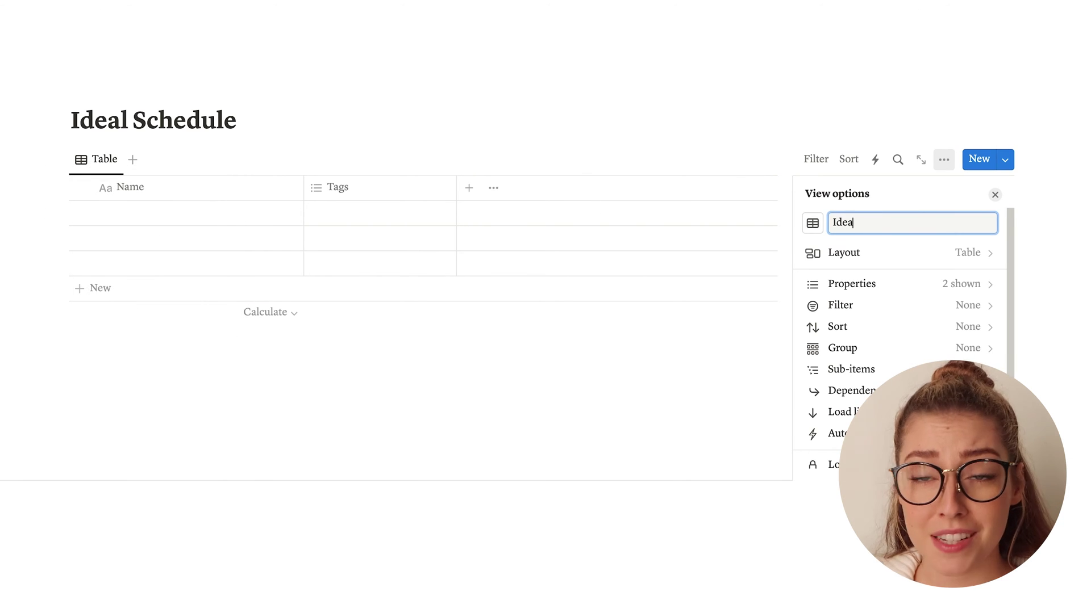
pyautogui.write('Ideal Schedule')
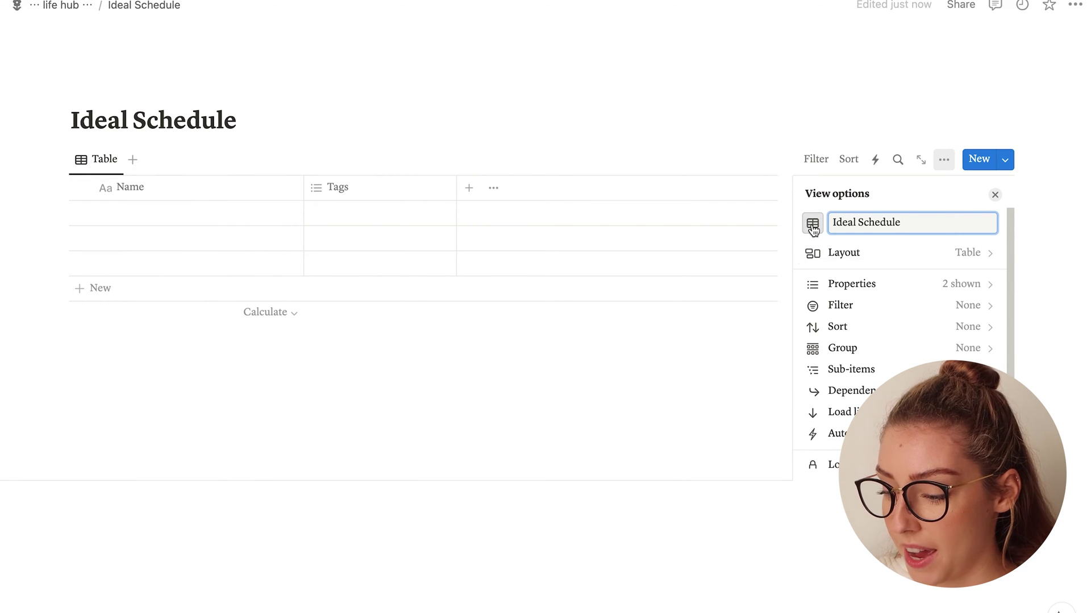
pyautogui.click(813, 222)
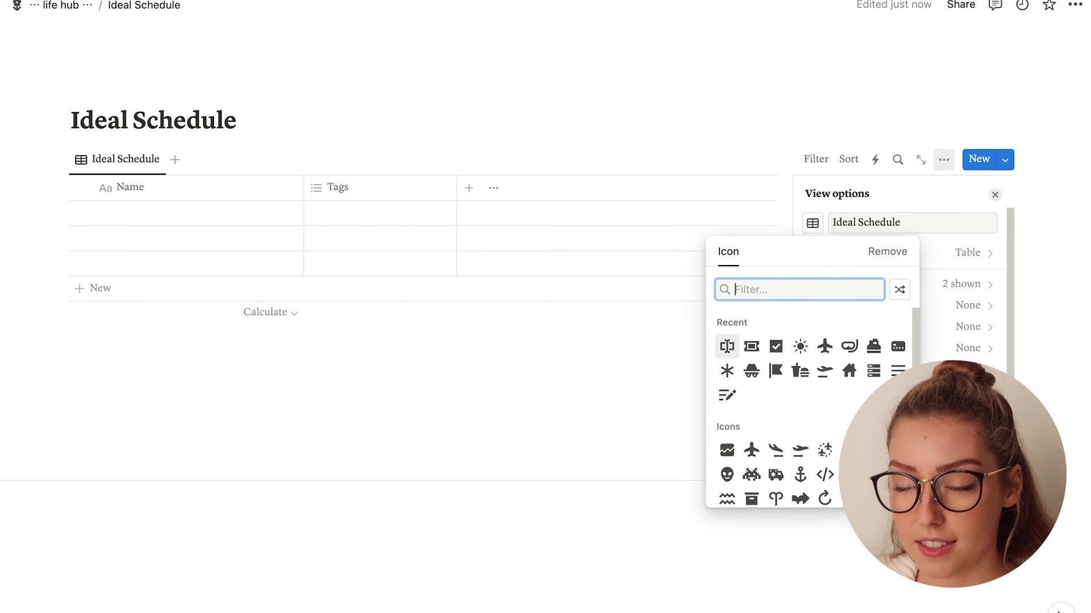
pyautogui.write('spark')
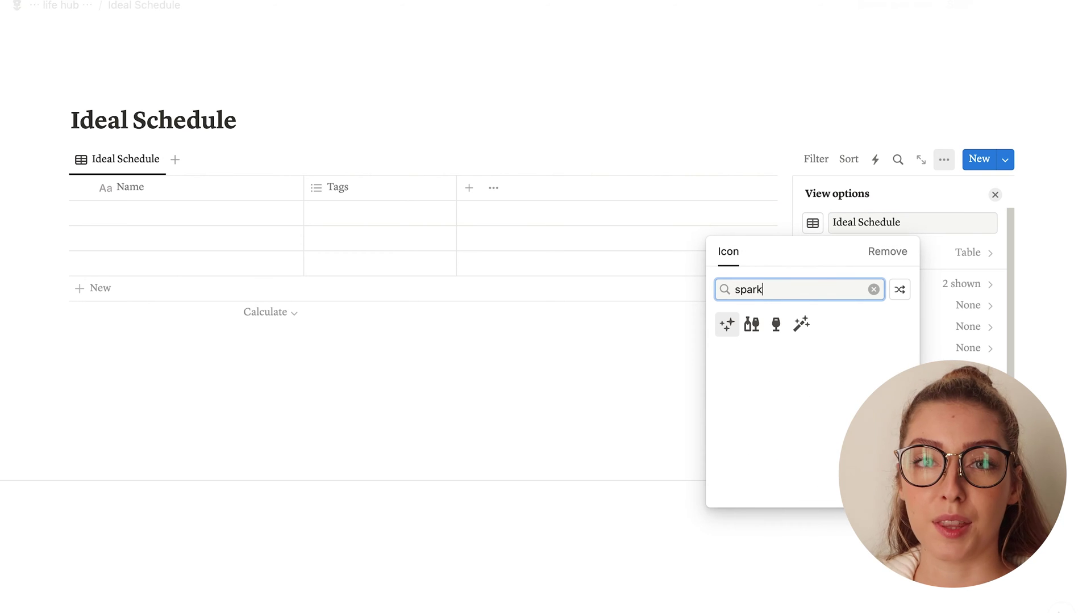
pyautogui.click(812, 330)
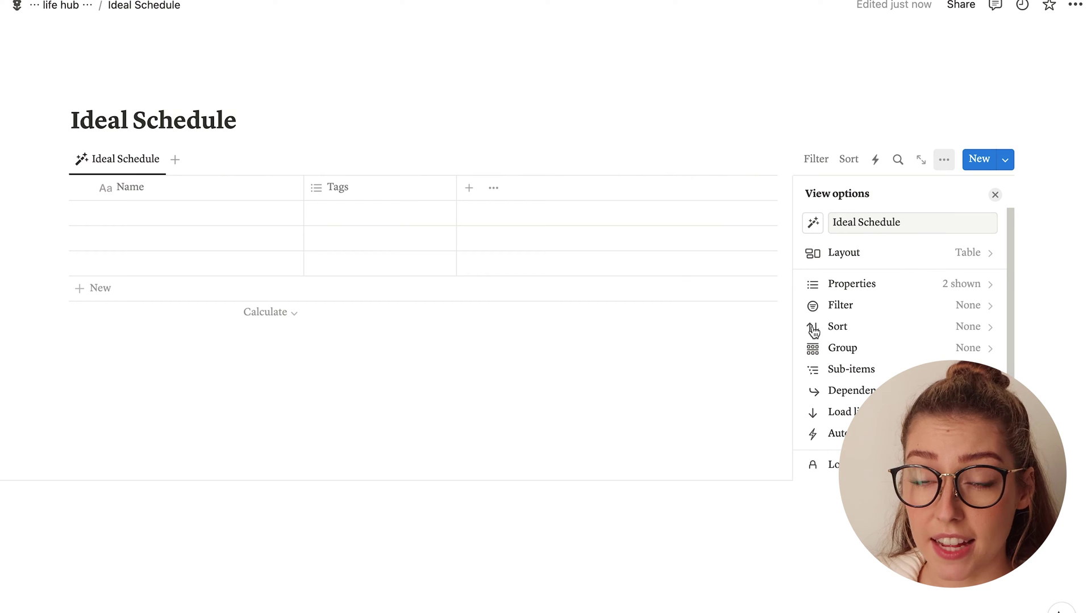
pyautogui.click(995, 196)
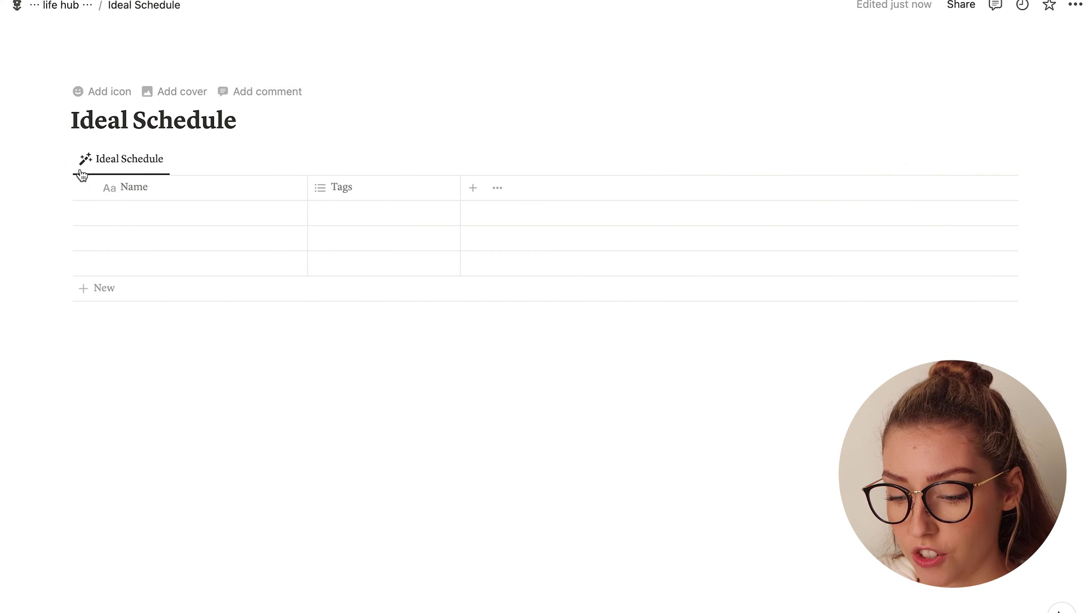
# Rename the Name column to 'Time' and give it a clock icon.
pyautogui.click(172, 190)
pyautogui.doubleClick(175, 223)
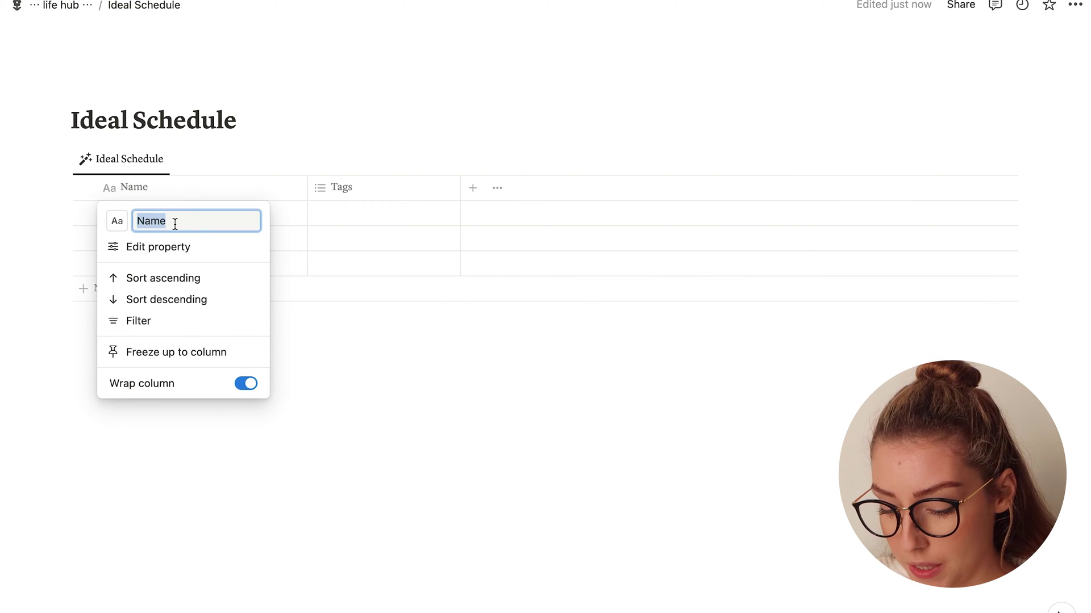
pyautogui.write('Time')
pyautogui.click(118, 221)
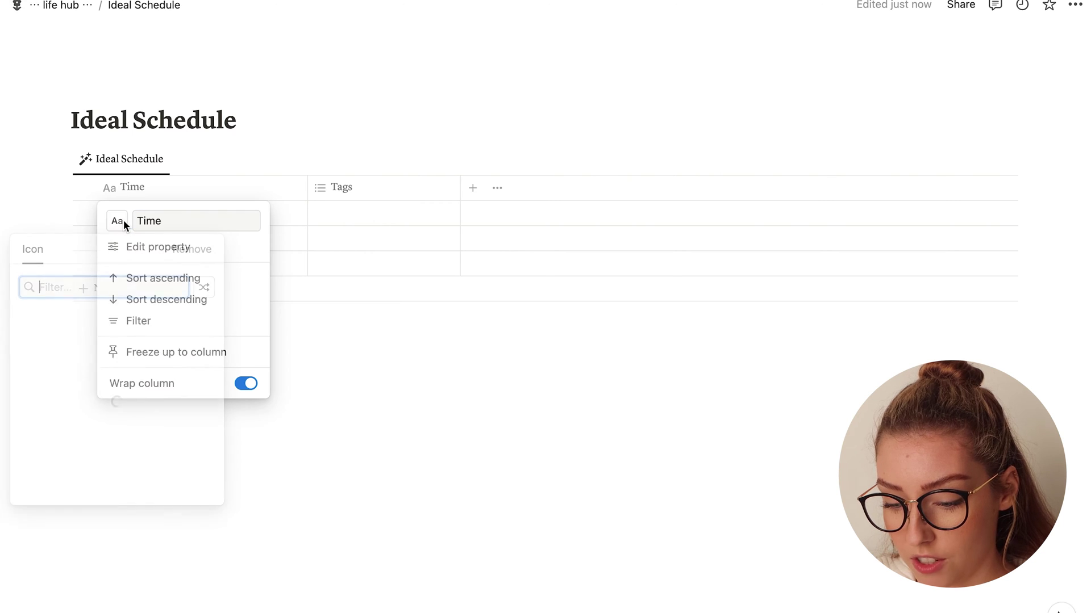
pyautogui.write('time')
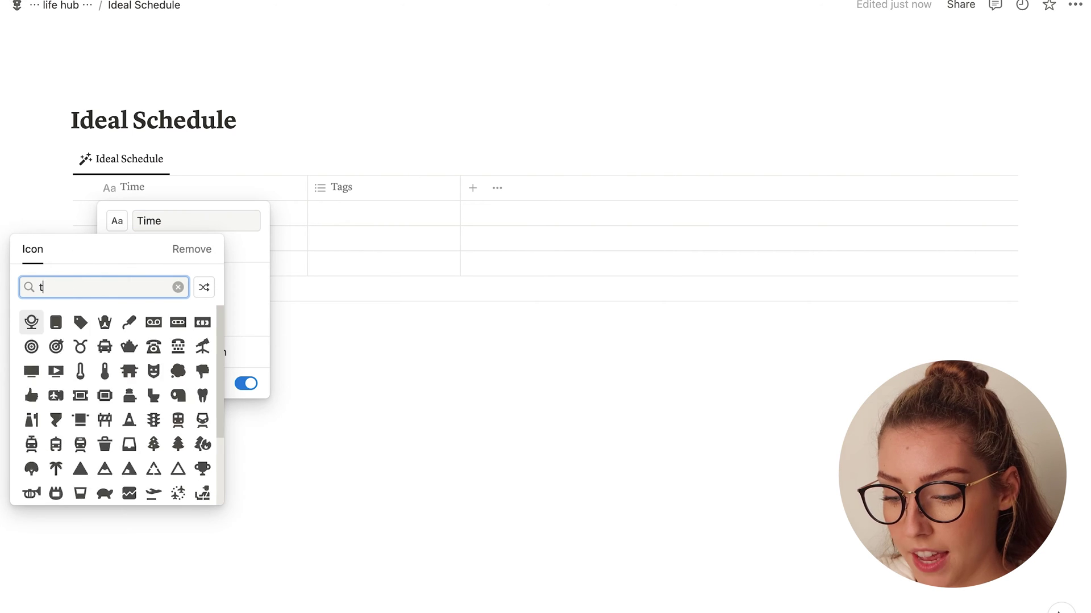
pyautogui.click(128, 321)
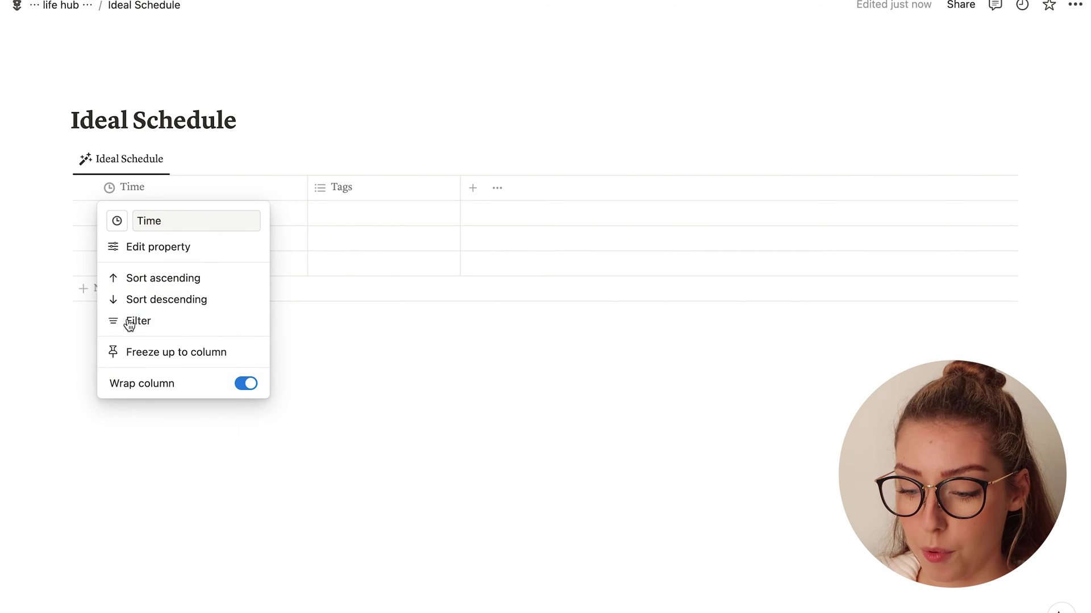
pyautogui.click(451, 361)
# Change the Tags property type to Select and begin renaming it to Sunday.
pyautogui.click(375, 192)
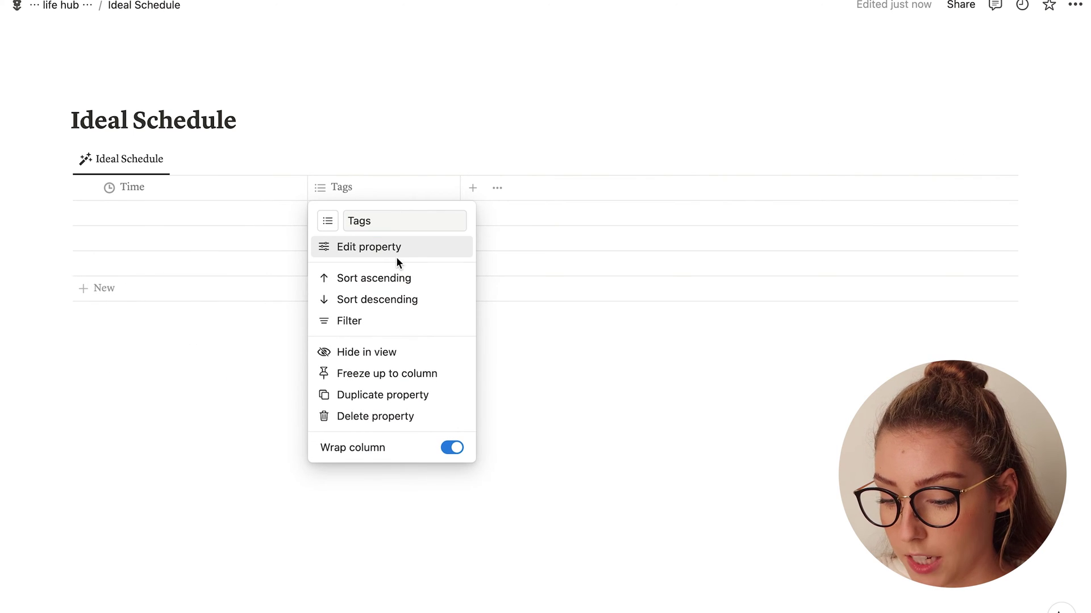
pyautogui.click(380, 250)
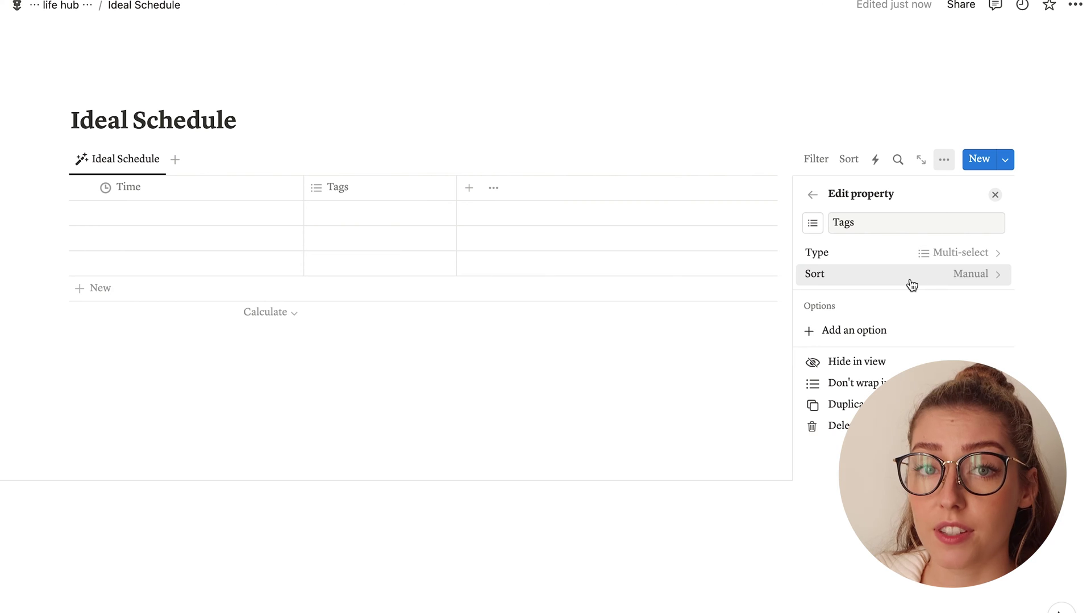
pyautogui.click(967, 259)
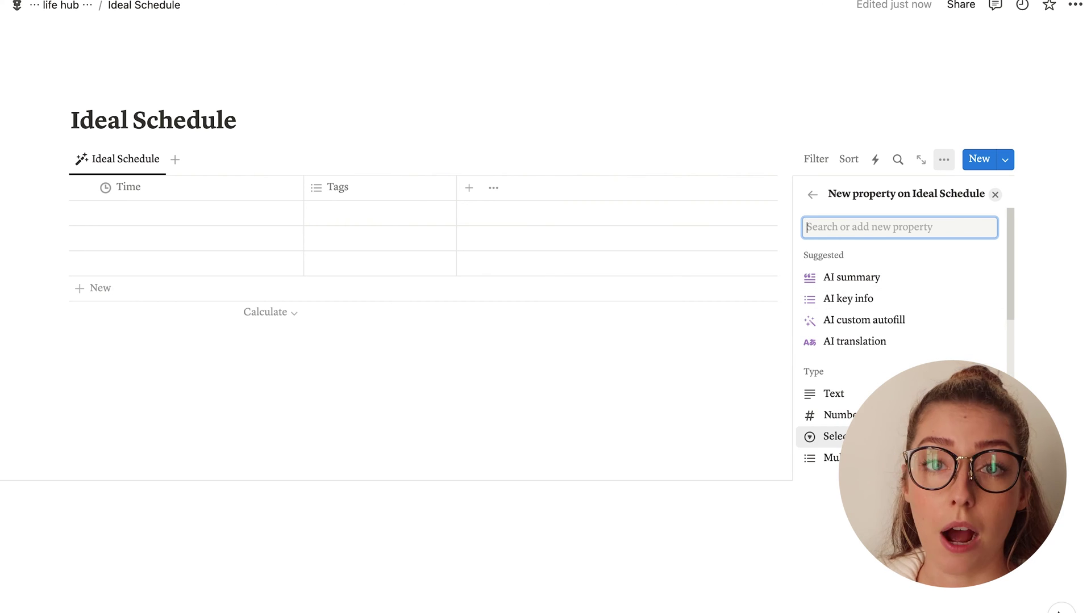
pyautogui.click(830, 436)
pyautogui.click(876, 218)
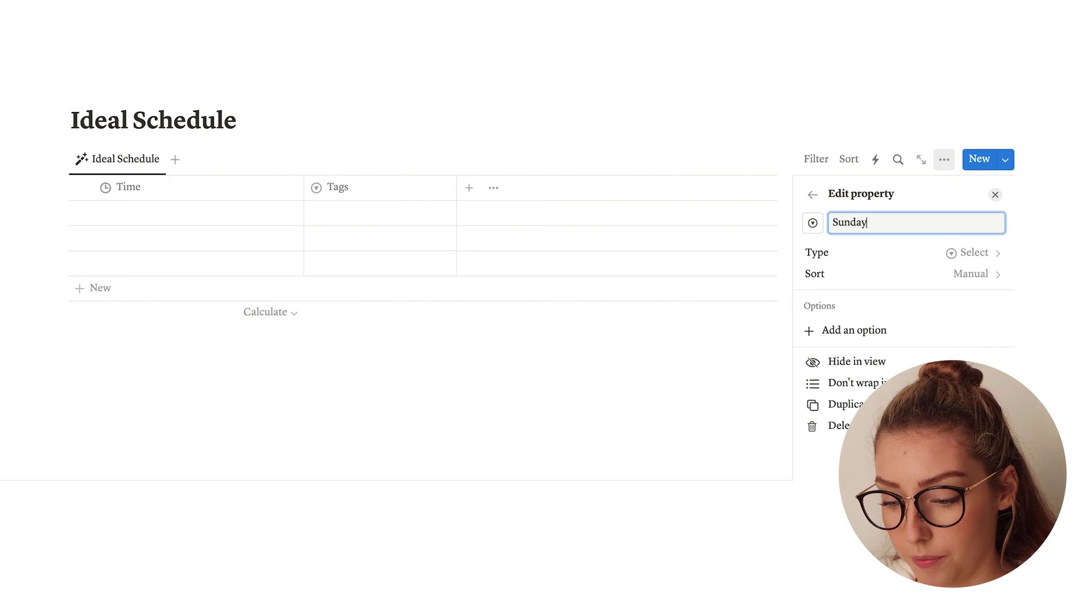
# Add Sunday options Wake Time, Bed Time, Lunch, Dinner, Breakfast and Walk.
pyautogui.click(847, 330)
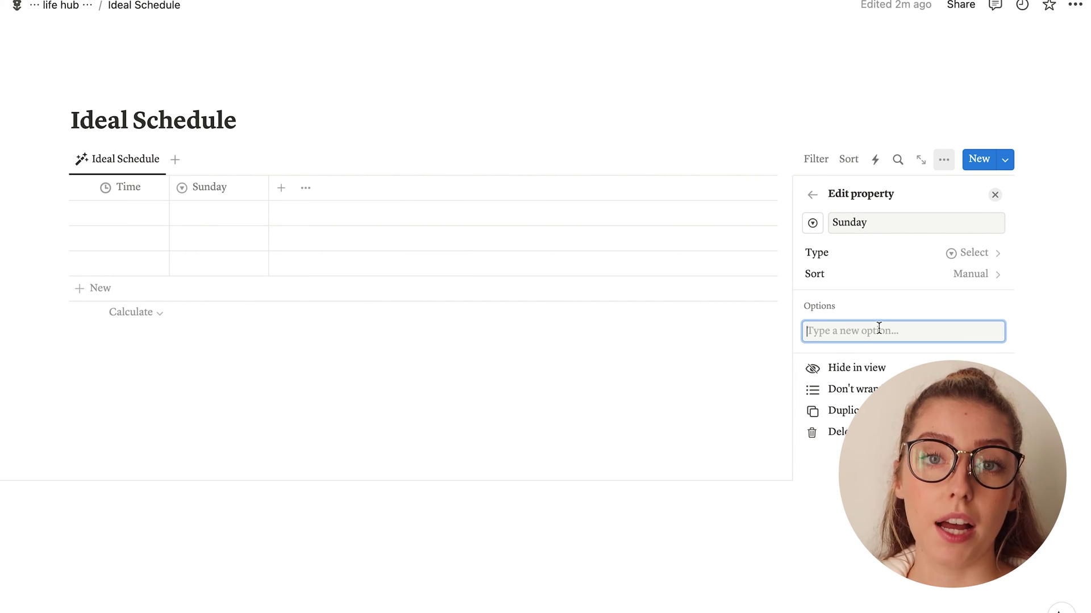
pyautogui.write('Wake Time')
pyautogui.press('Return')
pyautogui.write('Bed Time')
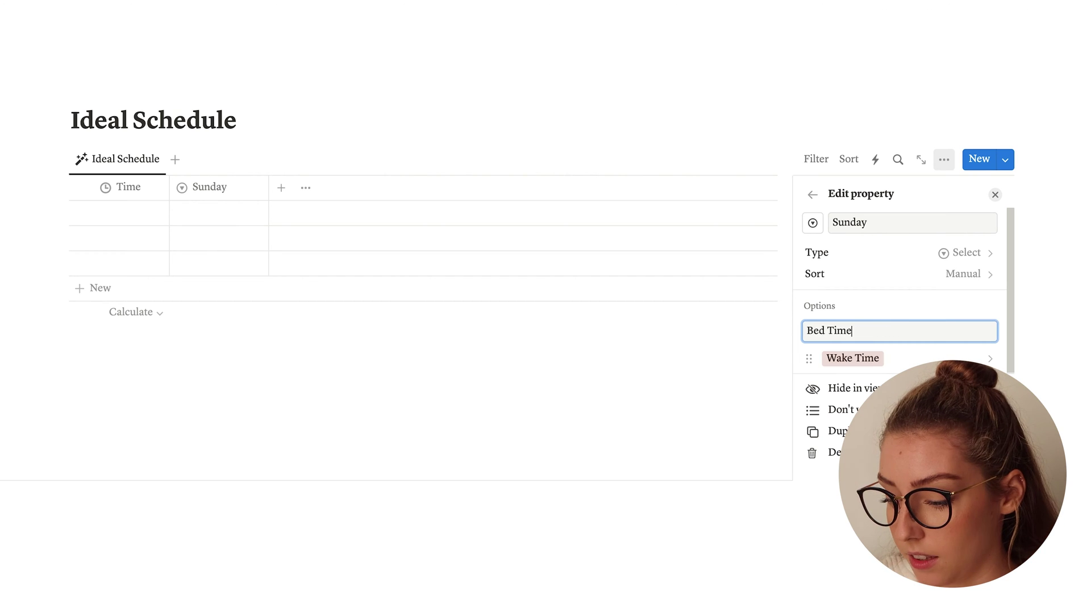
pyautogui.press('Return')
pyautogui.write('Lunch')
pyautogui.press('Return')
pyautogui.write('Dinner')
pyautogui.press('Return')
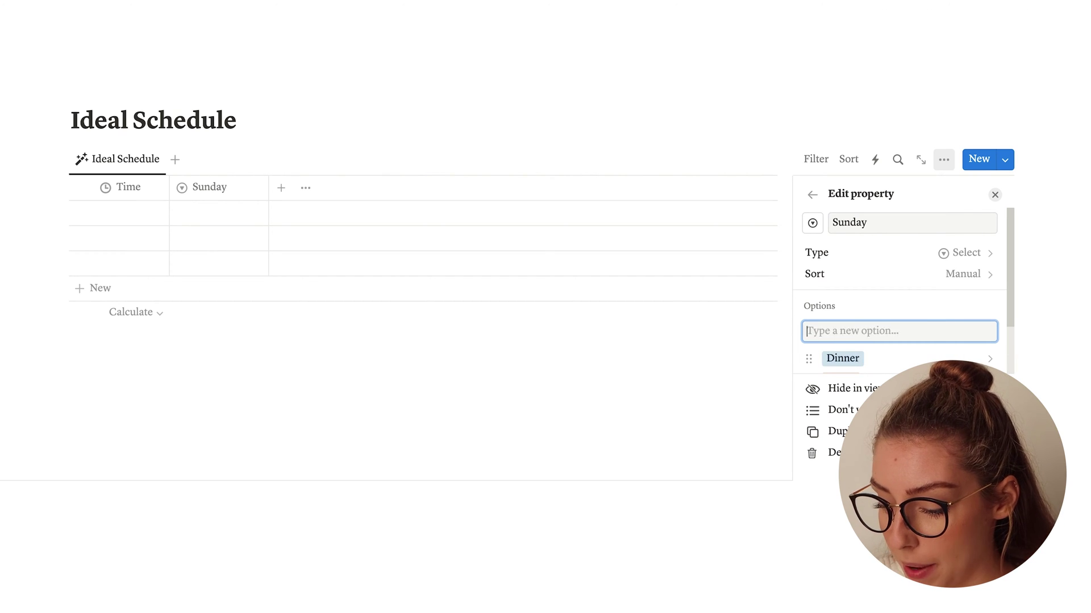
pyautogui.write('Breakfast')
pyautogui.press('Return')
pyautogui.write('Walk')
pyautogui.press('Return')
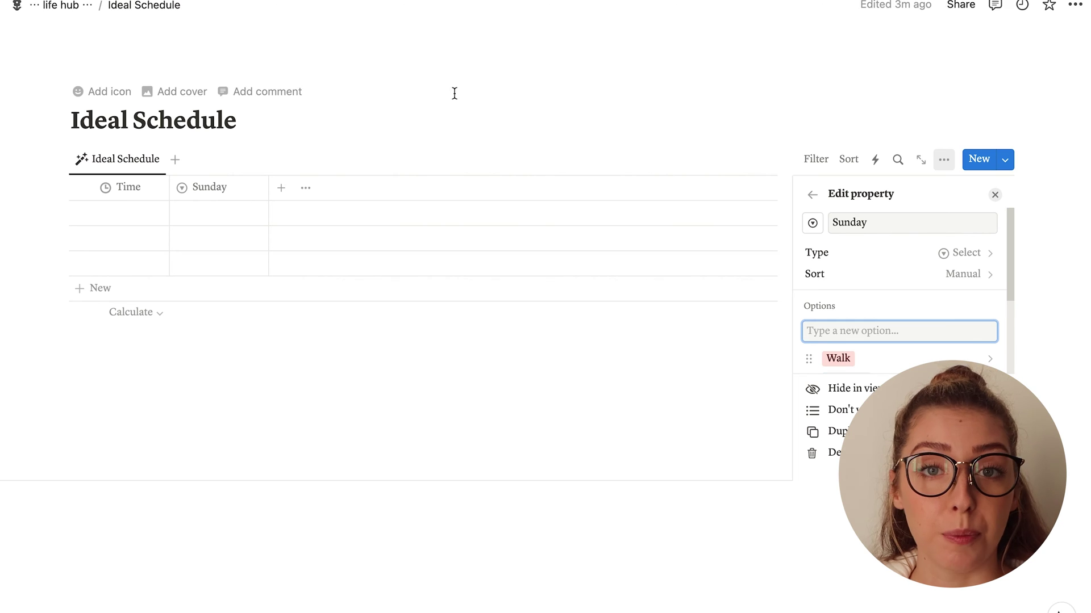
# Add Shallow Work and Deep Work as further Sunday options, fixing typos.
pyautogui.write('Sah')
pyautogui.press('BackSpace')
pyautogui.press('BackSpace')
pyautogui.write('hall')
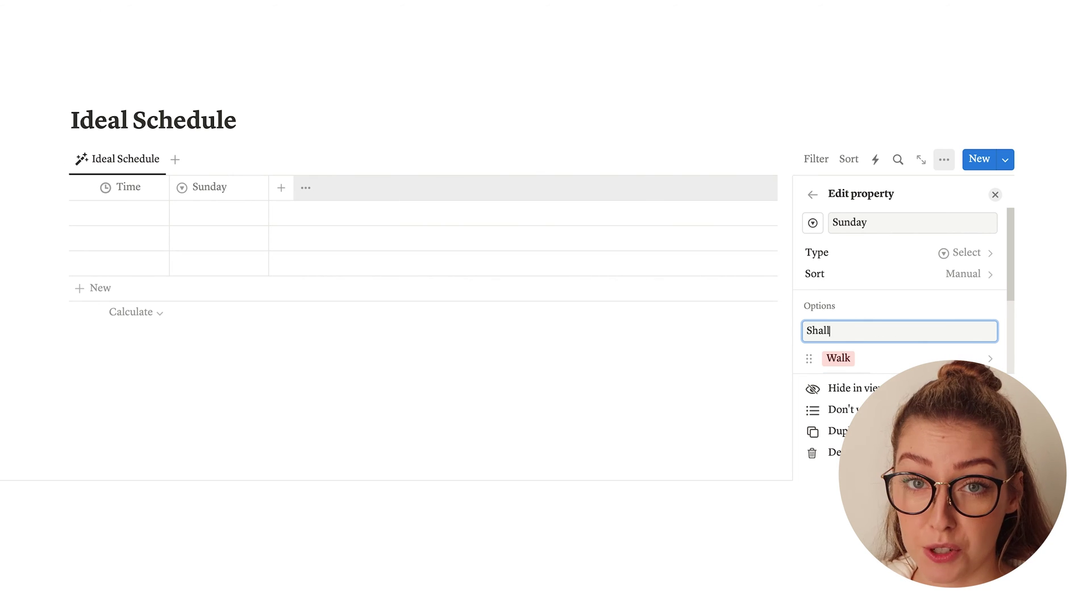
pyautogui.write('ow Work')
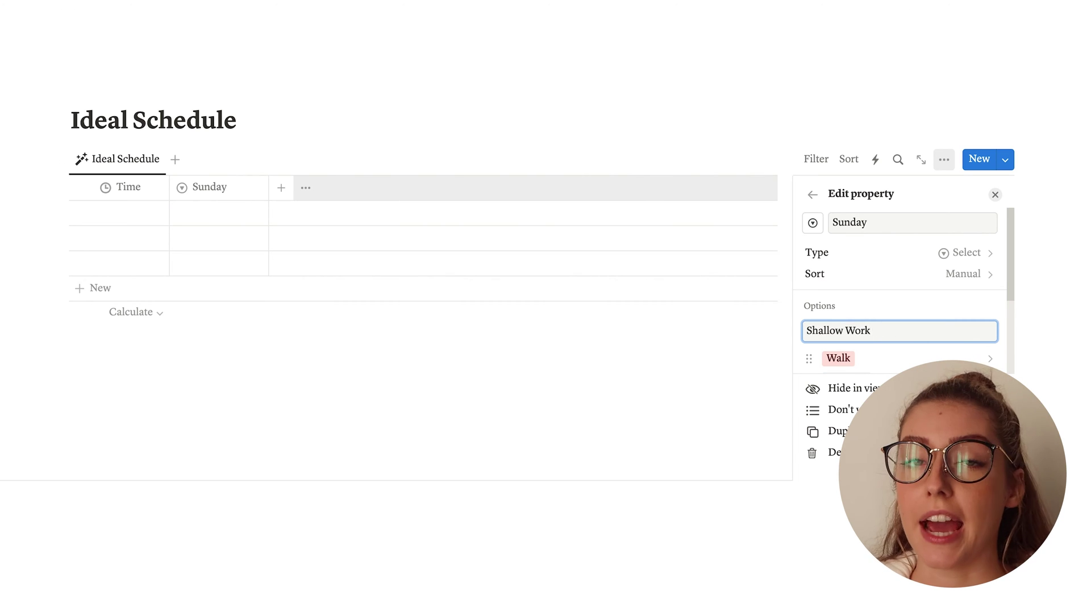
pyautogui.press('Return')
pyautogui.write('Deep Wokr')
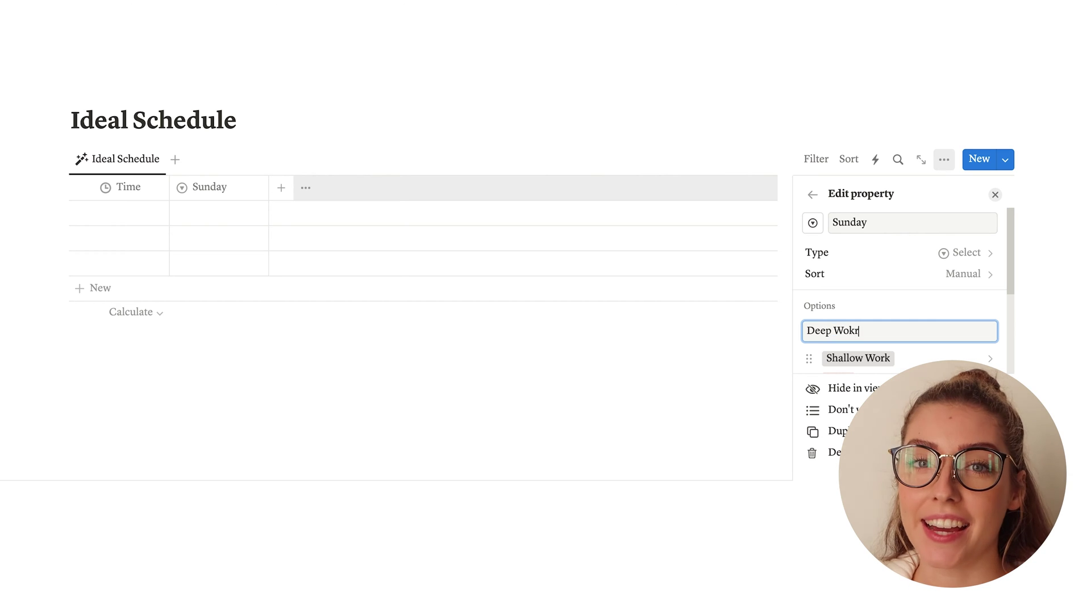
pyautogui.press('BackSpace')
pyautogui.press('BackSpace')
pyautogui.write('rk')
pyautogui.press('Return')
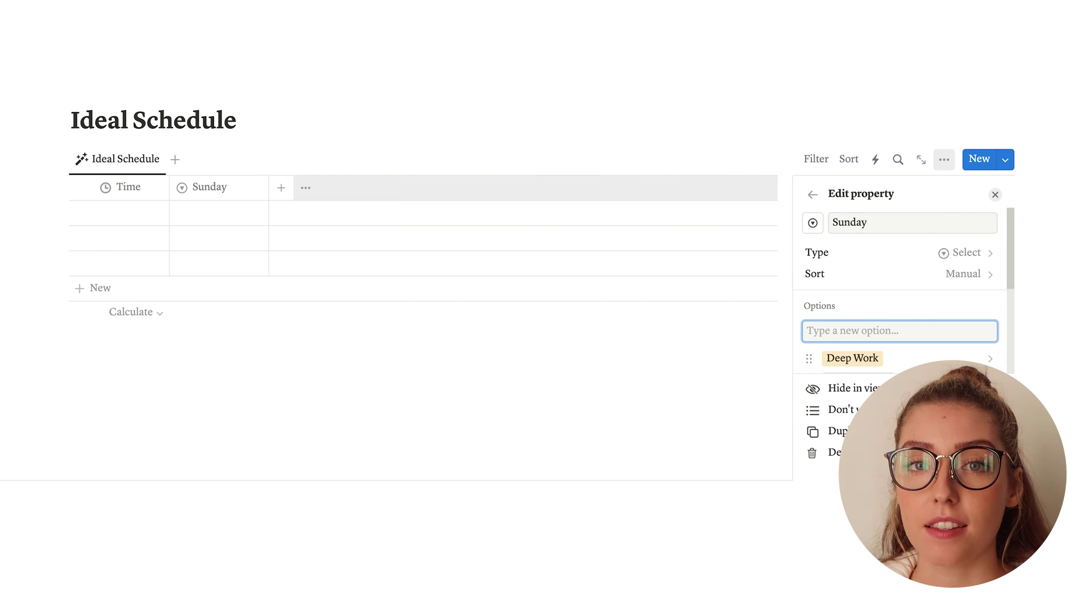
# Color the Wake Time and Bed Time tags red.
pyautogui.scroll(-5, 912, 305)
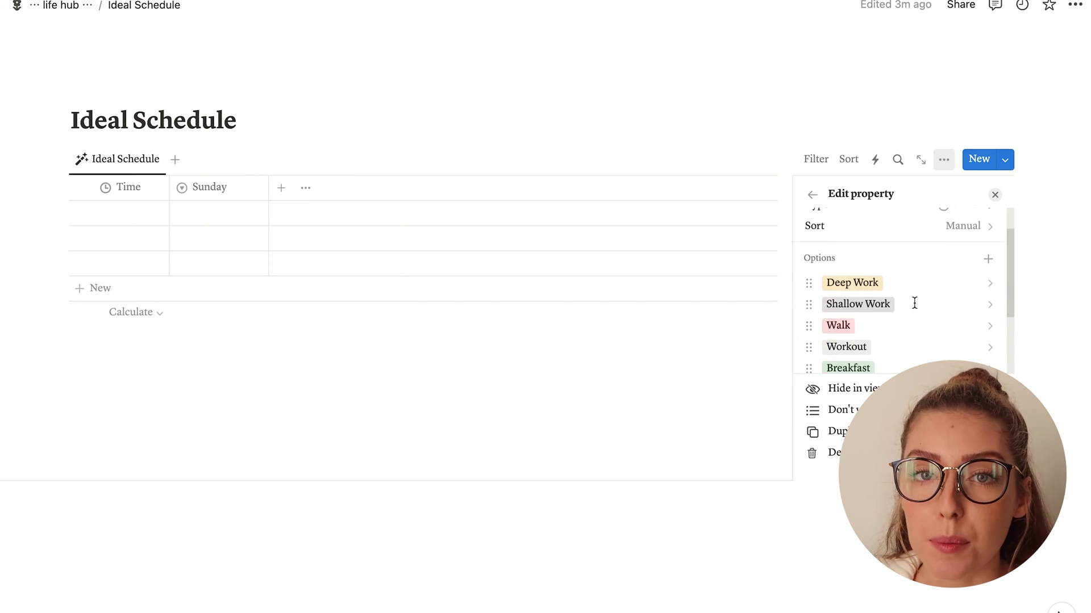
pyautogui.click(990, 357)
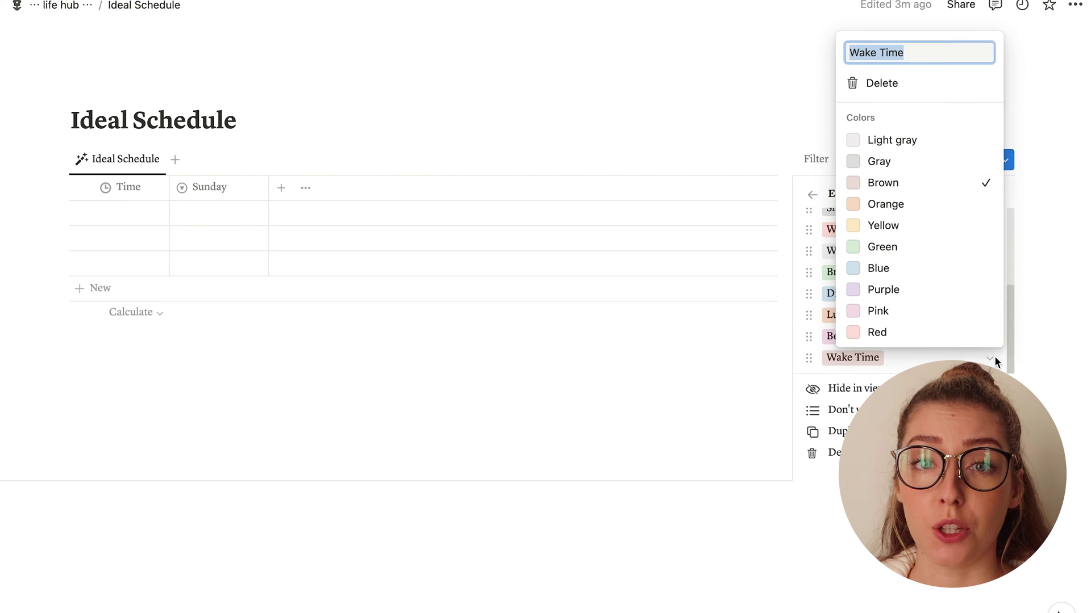
pyautogui.click(898, 332)
pyautogui.click(986, 335)
pyautogui.click(989, 337)
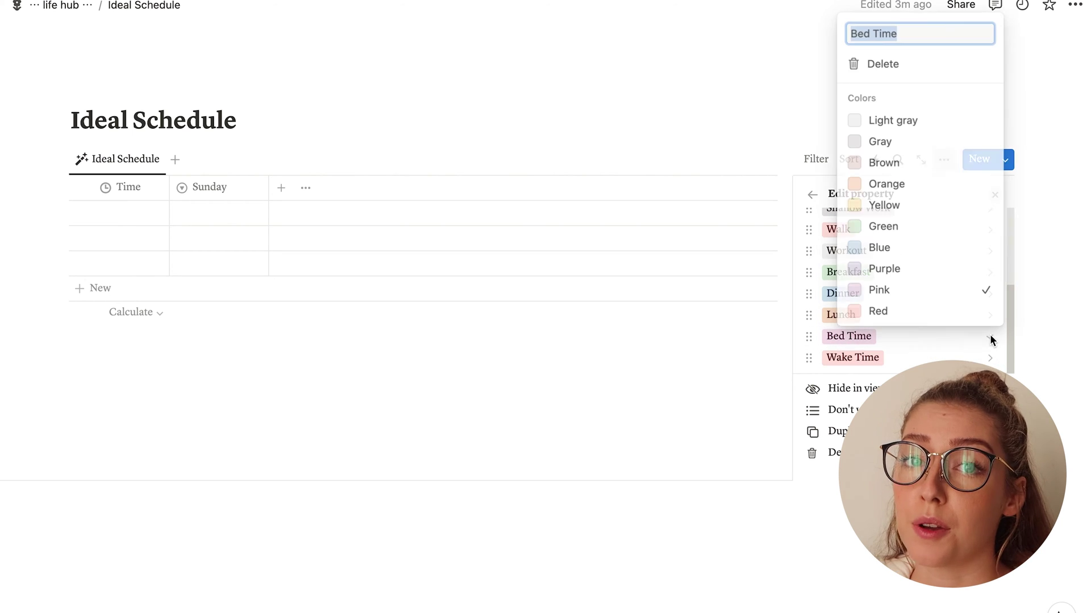
pyautogui.click(921, 312)
# Color the Lunch, Dinner and Breakfast tags purple.
pyautogui.click(990, 315)
pyautogui.click(883, 583)
pyautogui.click(990, 293)
pyautogui.click(990, 294)
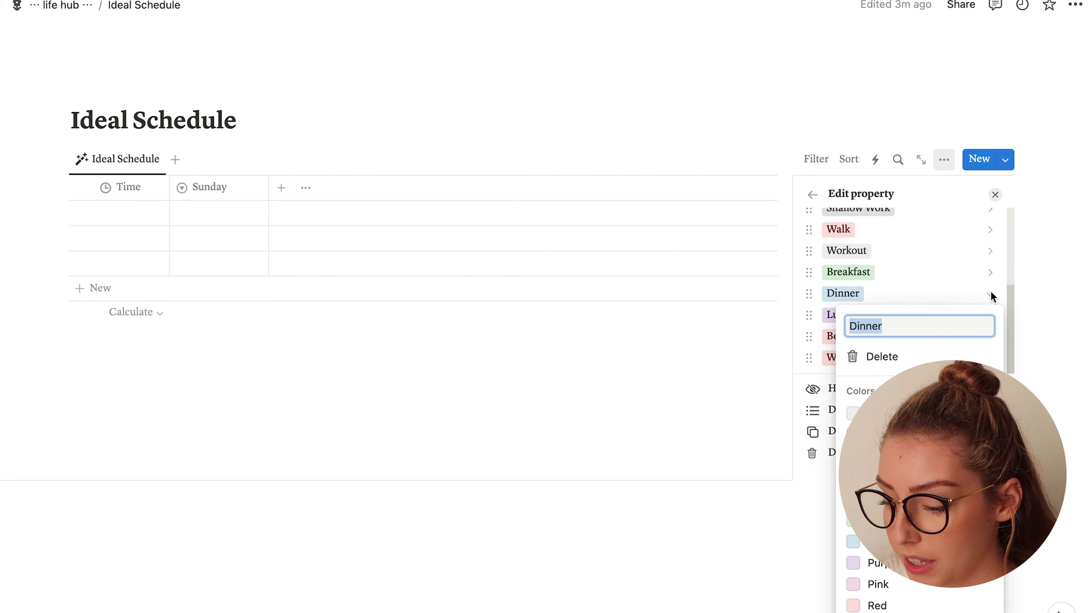
pyautogui.click(905, 584)
pyautogui.click(989, 273)
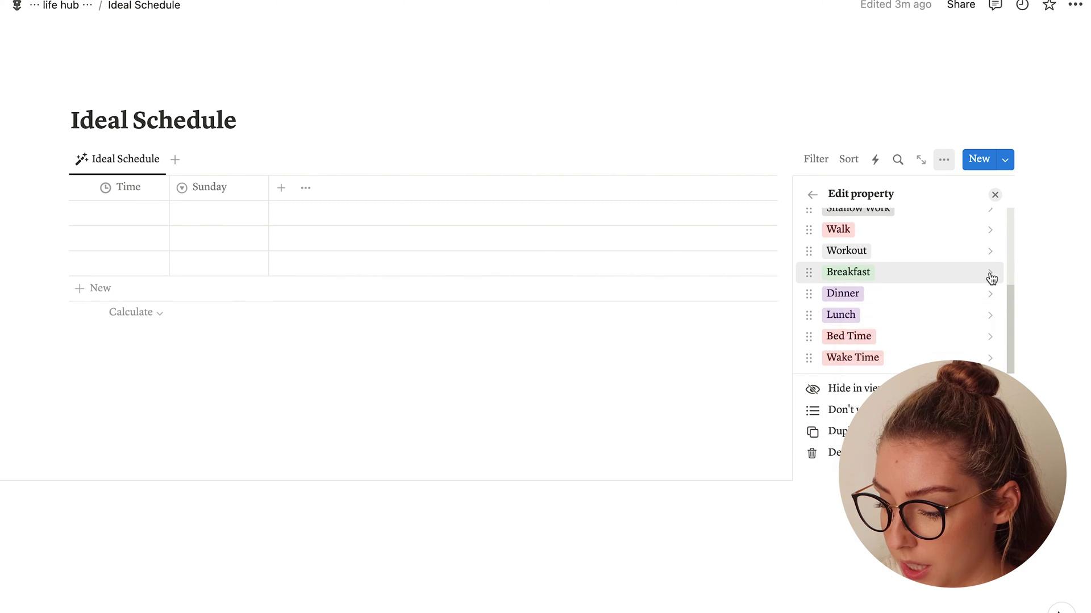
pyautogui.click(989, 273)
pyautogui.click(875, 542)
pyautogui.click(990, 273)
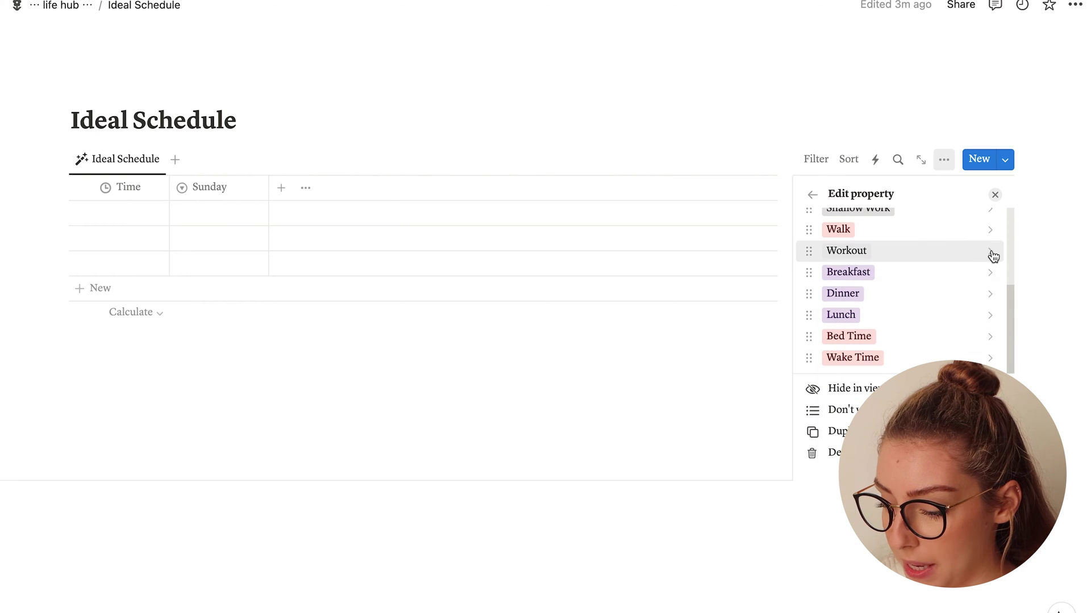
# Make the Workout tag blue and the Shallow Work tag orange.
pyautogui.click(990, 251)
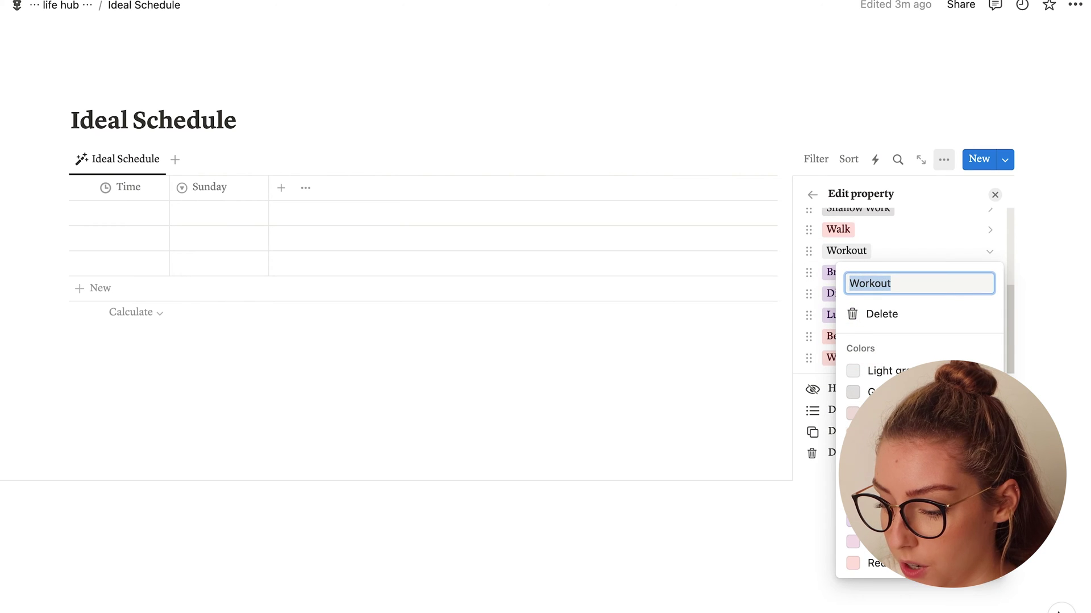
pyautogui.click(989, 236)
pyautogui.click(989, 230)
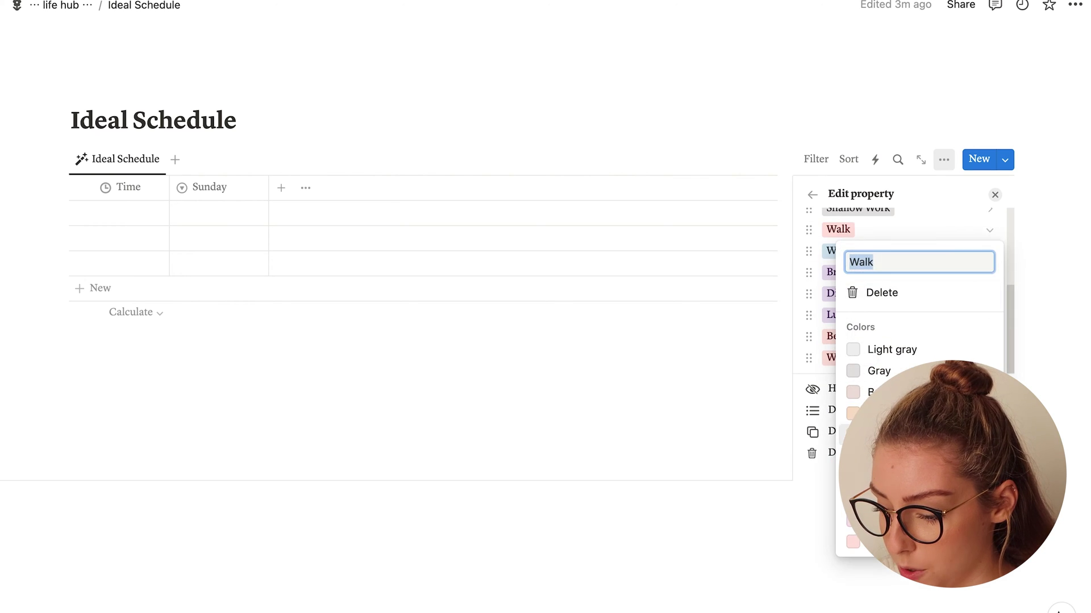
pyautogui.press('Escape')
pyautogui.scroll(3, 994, 292)
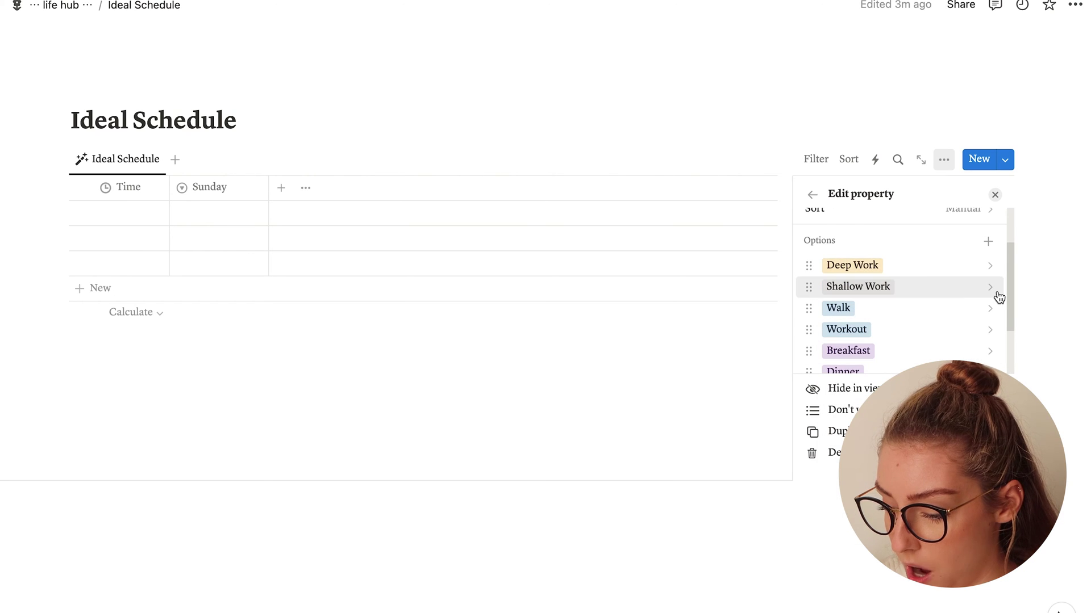
pyautogui.click(989, 287)
pyautogui.click(853, 471)
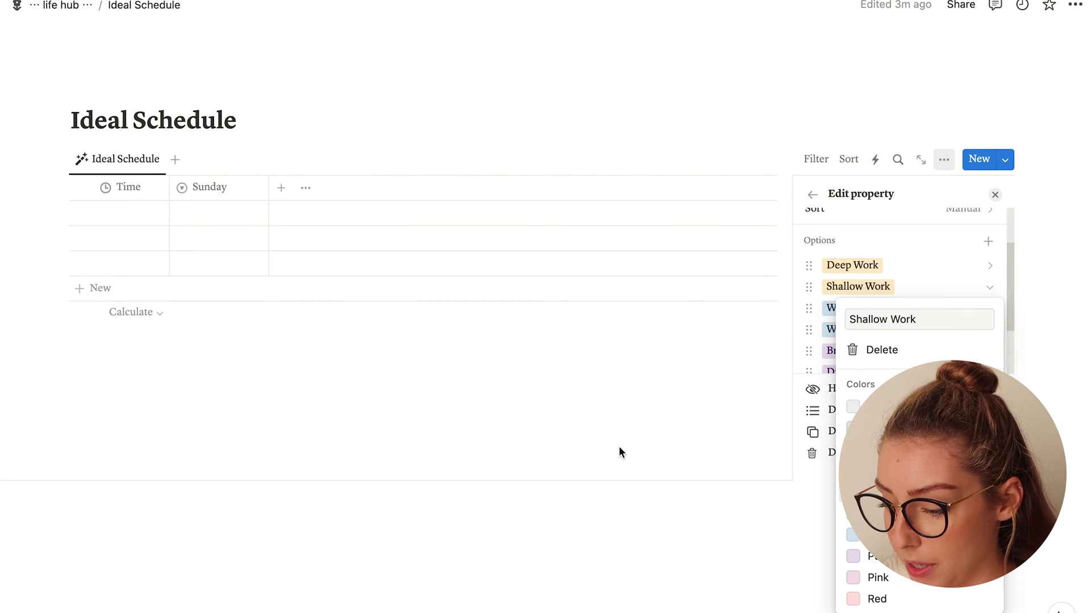
pyautogui.press('Escape')
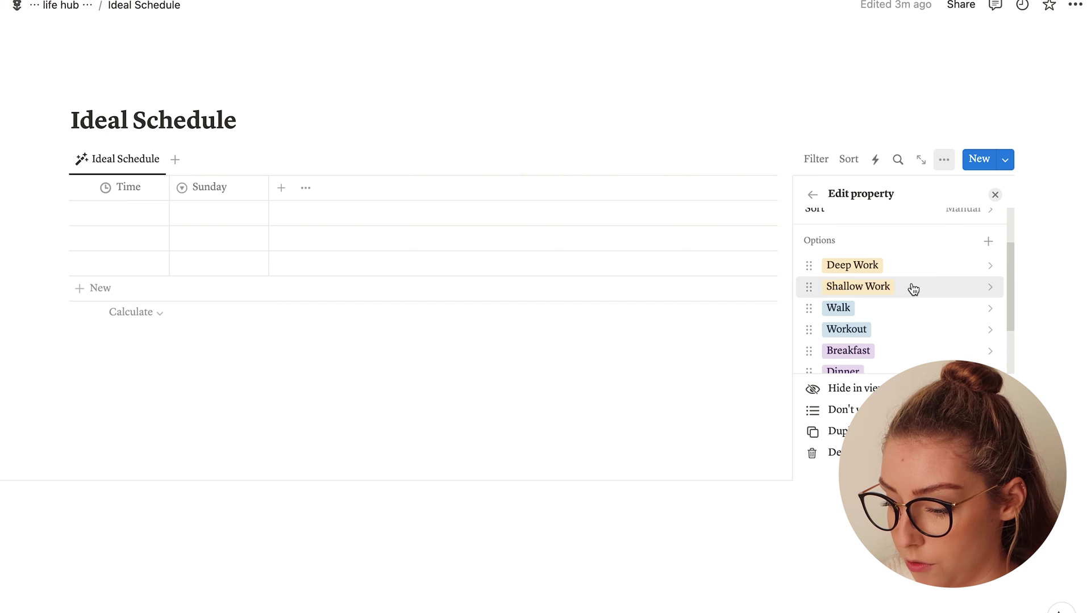
pyautogui.scroll(-3, 912, 289)
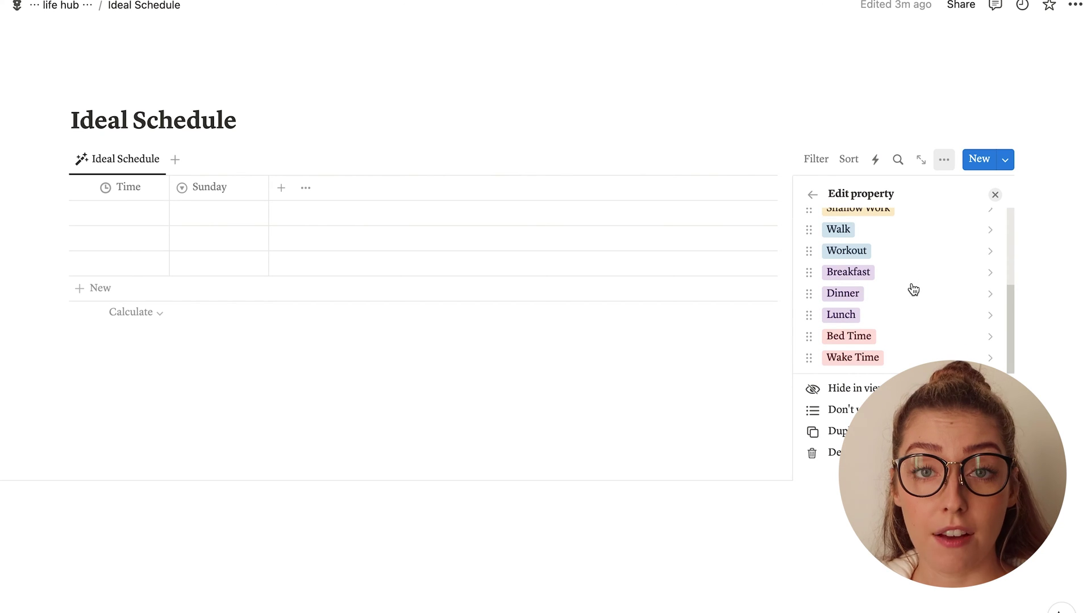
pyautogui.scroll(5, 912, 289)
# Duplicate the Sunday column and name the copy Monday.
pyautogui.click(995, 195)
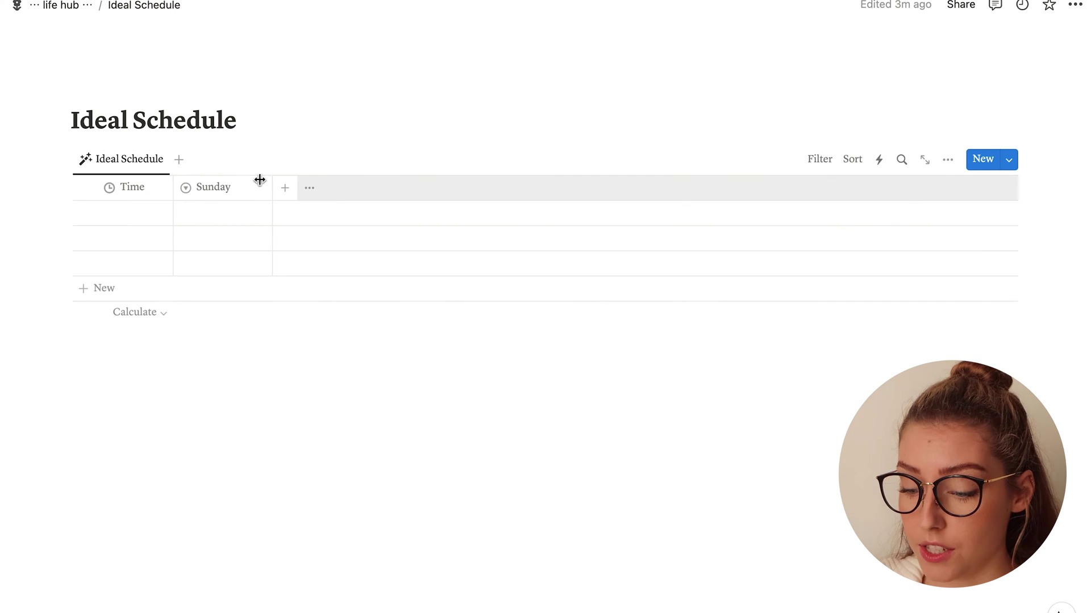
pyautogui.click(227, 197)
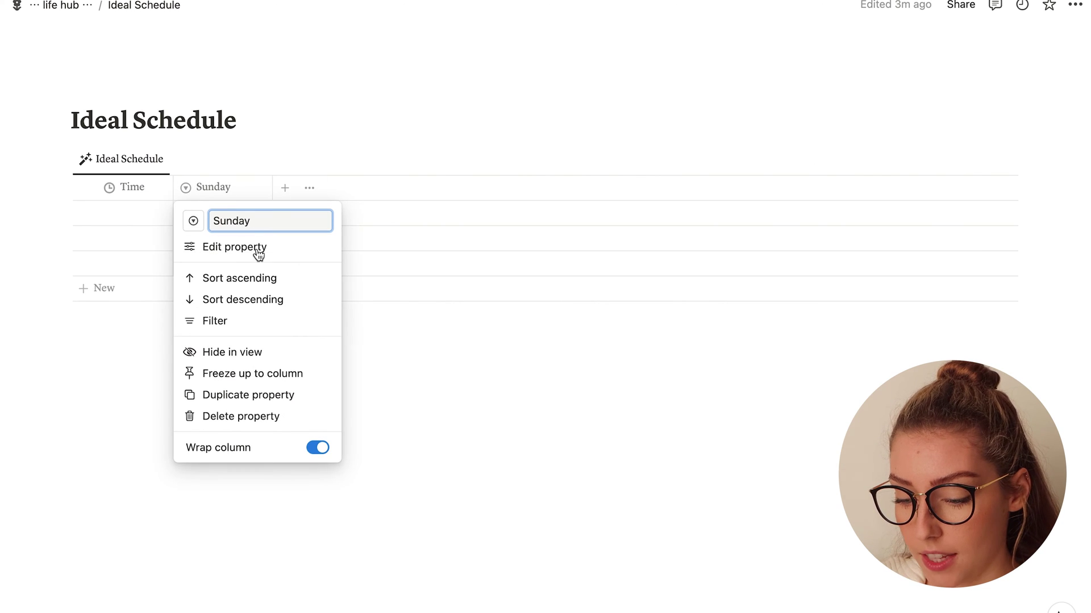
pyautogui.click(263, 394)
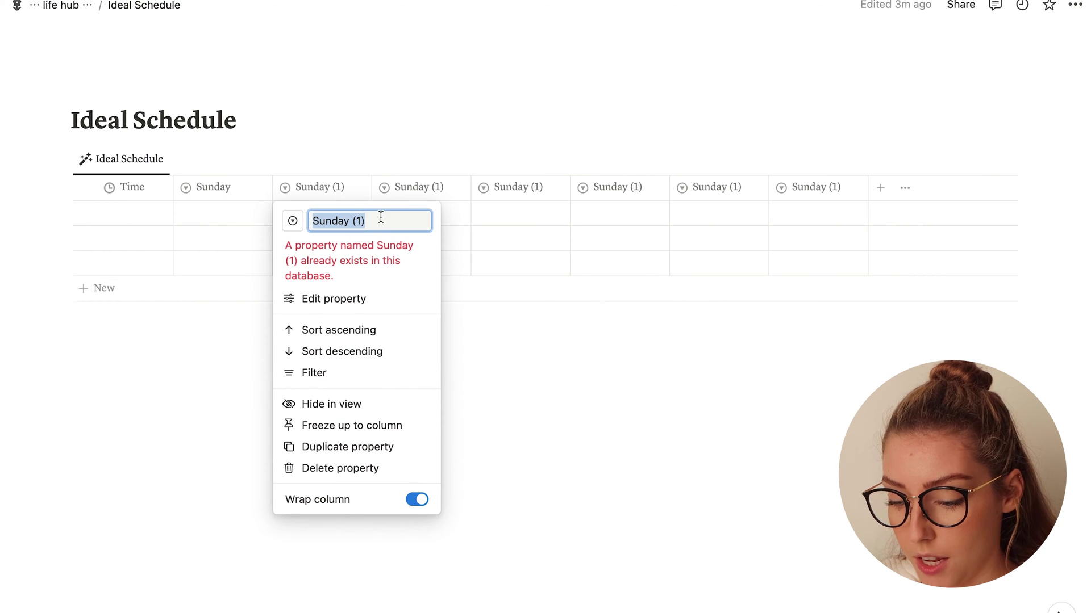
pyautogui.write('Monday')
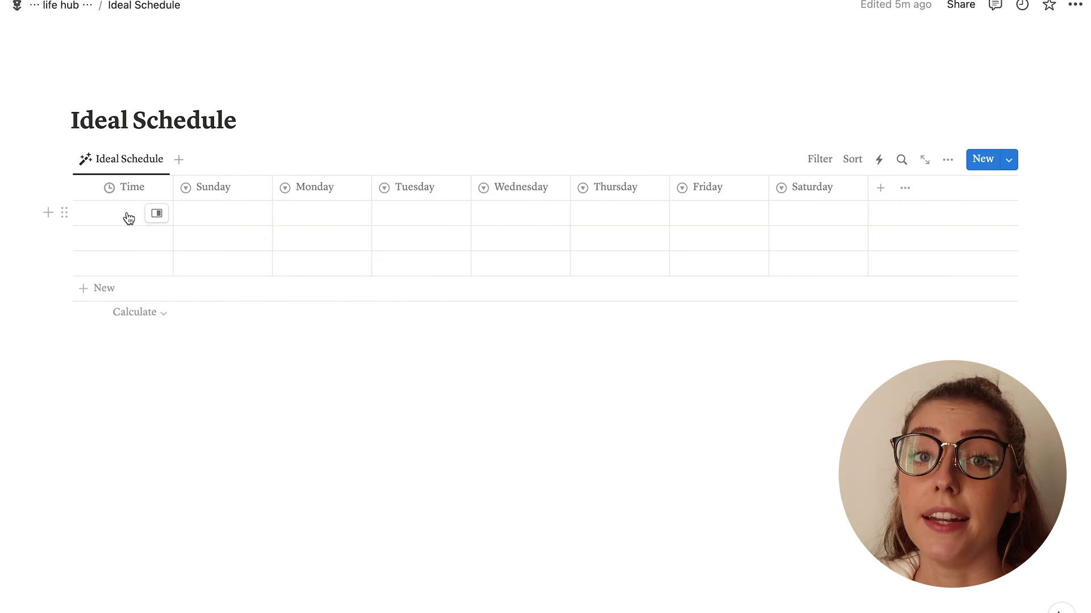
# Enter Time rows 6:30, 7:00, 8:00 and 9:00.
pyautogui.click(127, 213)
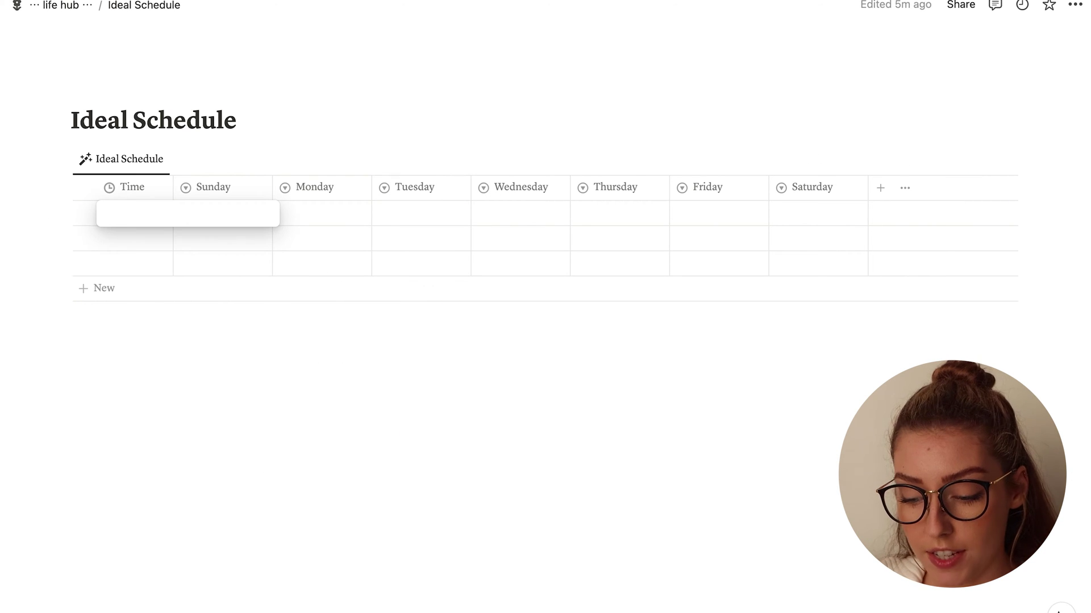
pyautogui.write('6:30')
pyautogui.press('Return')
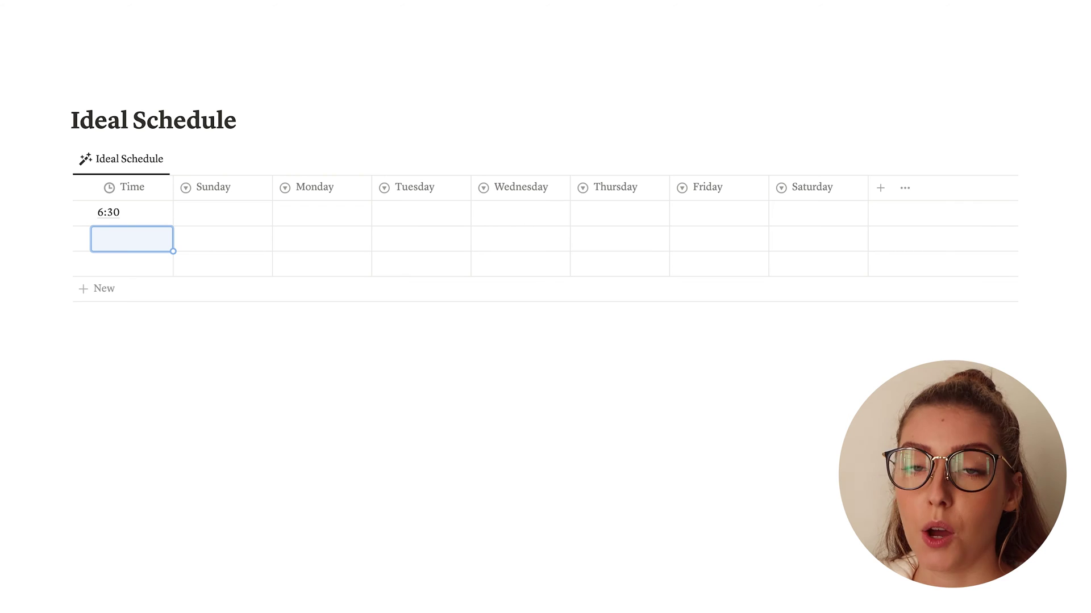
pyautogui.write('7:00')
pyautogui.press('Return')
pyautogui.write('8:00')
pyautogui.press('Return')
pyautogui.write('9:00')
pyautogui.press('Return')
# Continue the Time rows with 10:00, 11:00, 12:00, 13:00 and 14.
pyautogui.write('10:00')
pyautogui.press('Return')
pyautogui.write('11:00')
pyautogui.press('Return')
pyautogui.write('12:')
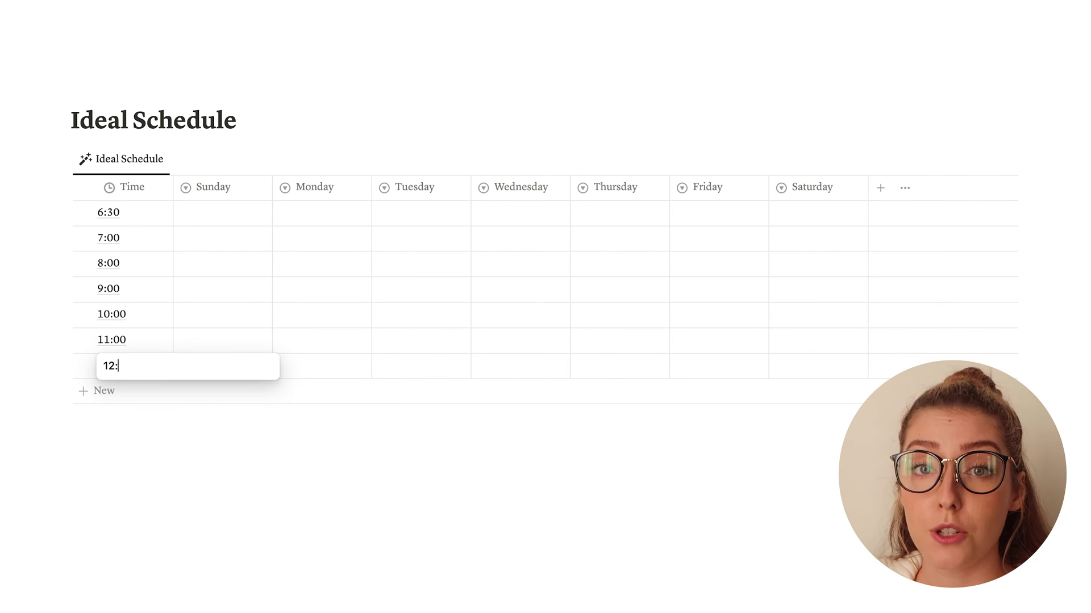
pyautogui.write('00')
pyautogui.press('Return')
pyautogui.write('13:00')
pyautogui.press('Return')
pyautogui.write('14')
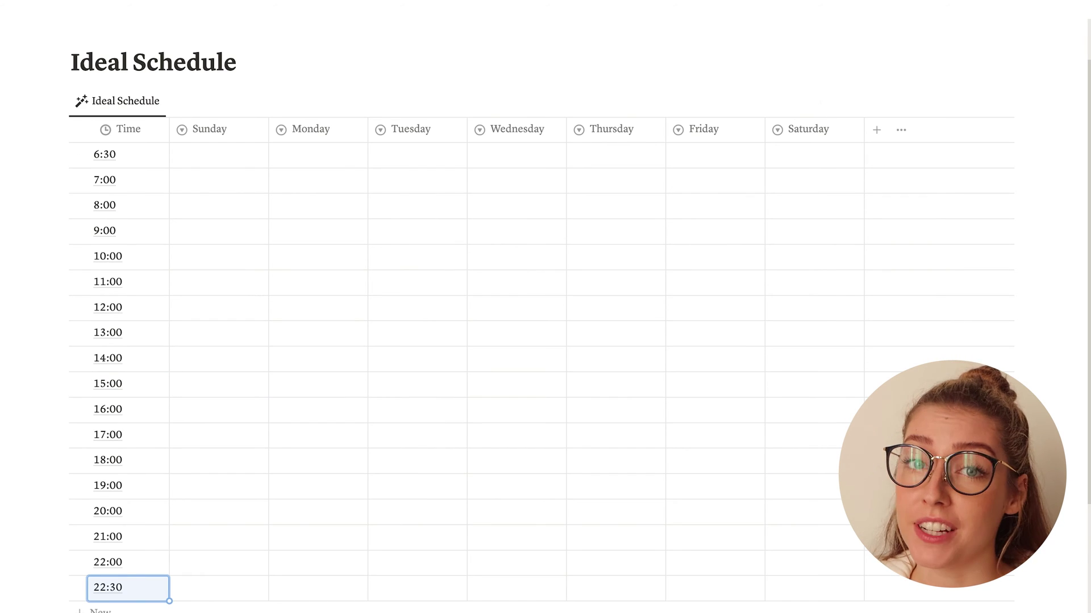
# Tag Wake Time in the 6:30 cells for Monday through Friday.
pyautogui.click(329, 162)
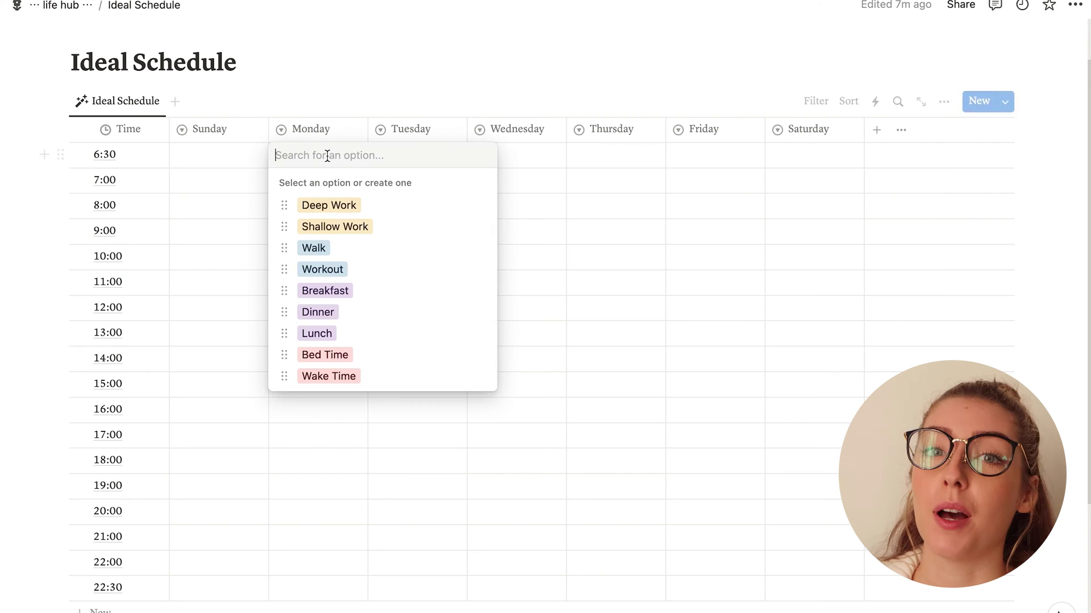
pyautogui.click(345, 375)
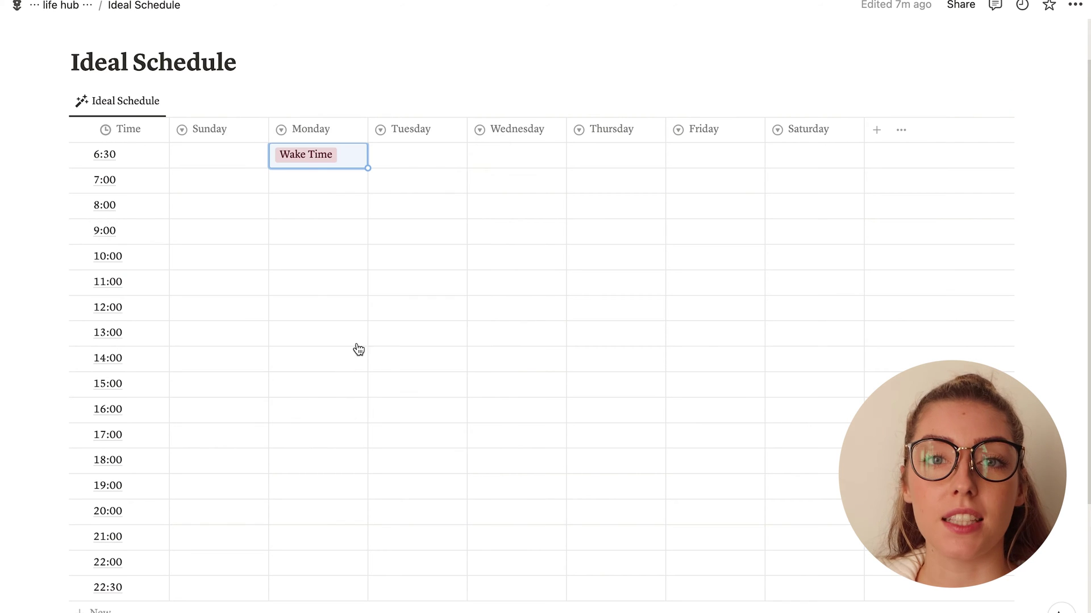
pyautogui.click(428, 163)
pyautogui.click(479, 377)
pyautogui.click(536, 154)
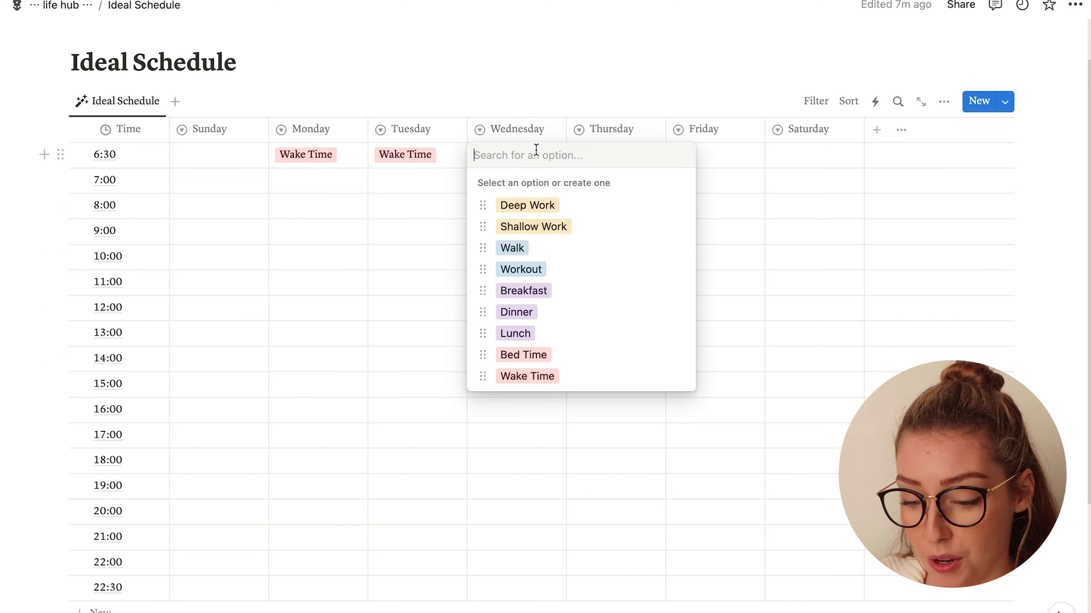
pyautogui.click(554, 380)
pyautogui.click(628, 165)
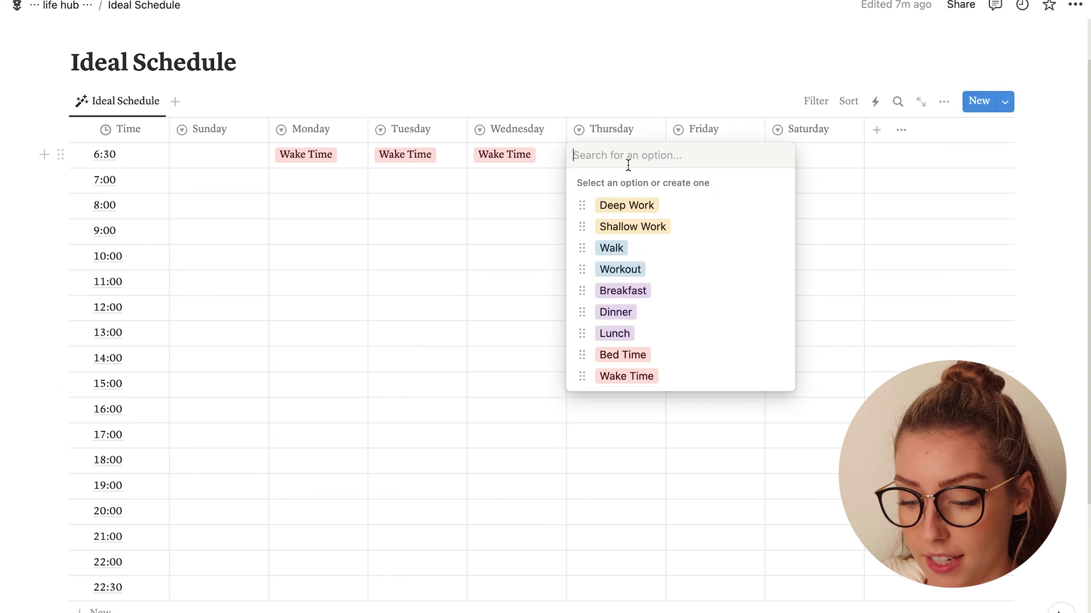
pyautogui.click(638, 378)
pyautogui.click(744, 162)
pyautogui.click(753, 377)
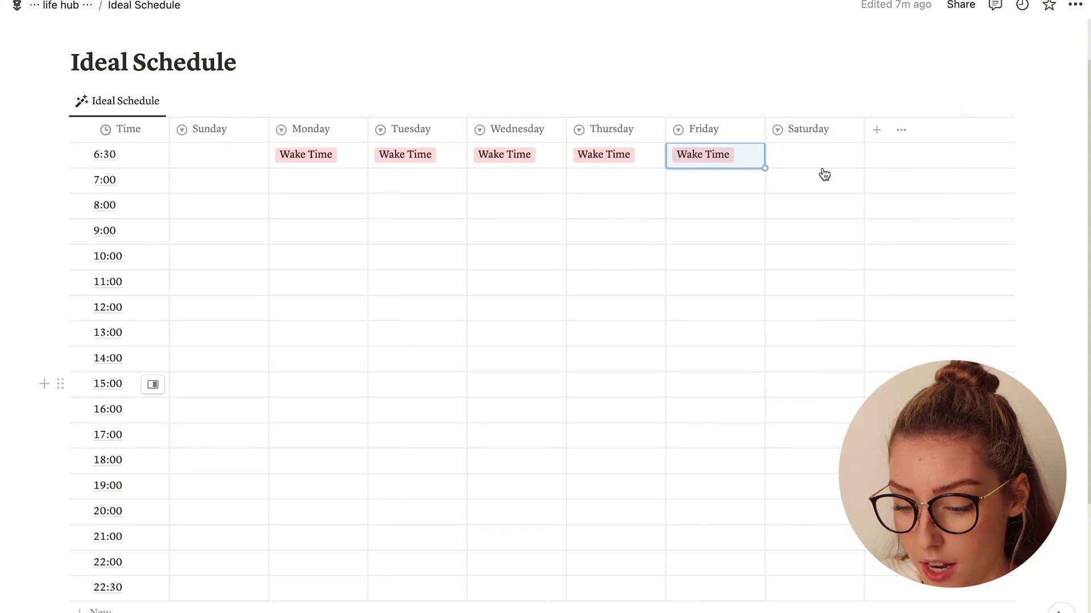
# Tag Wake Time in the 7:00 cells for Saturday and Sunday.
pyautogui.click(835, 156)
pyautogui.click(832, 401)
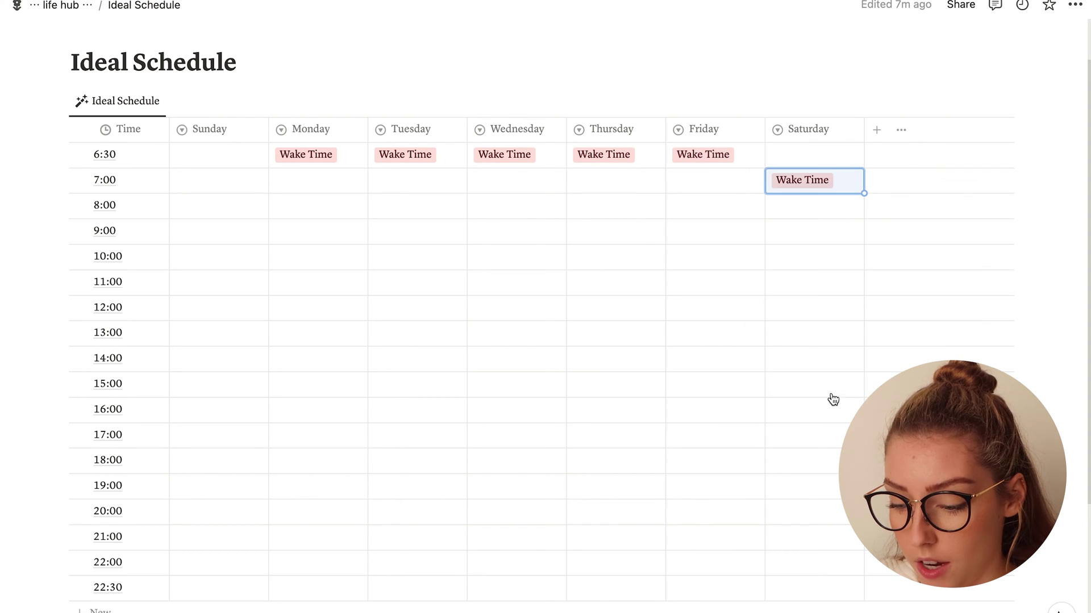
pyautogui.click(241, 190)
pyautogui.click(269, 409)
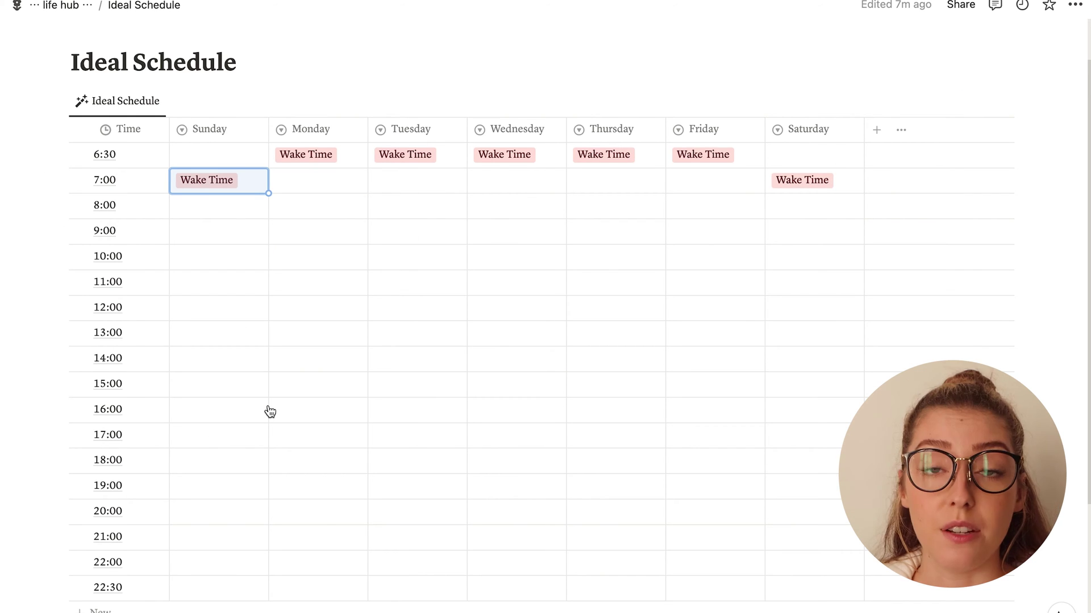
pyautogui.click(330, 233)
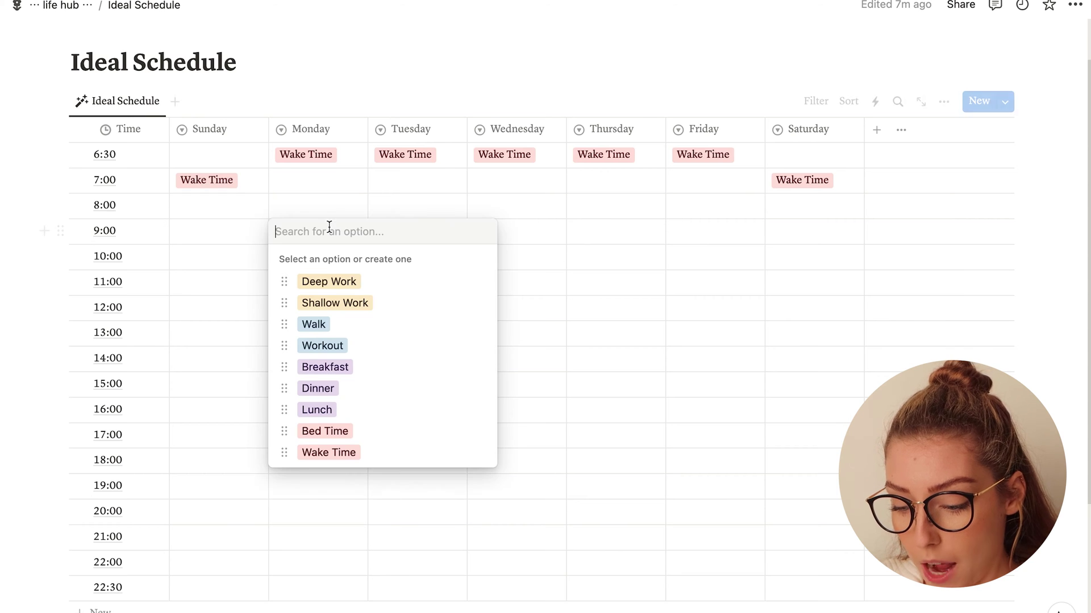
# Fill Monday 9:00–11:00 with Deep Work and set Lunch at 12:00 on Monday and Sunday.
pyautogui.click(366, 284)
pyautogui.moveTo(369, 248); pyautogui.dragTo(366, 295)
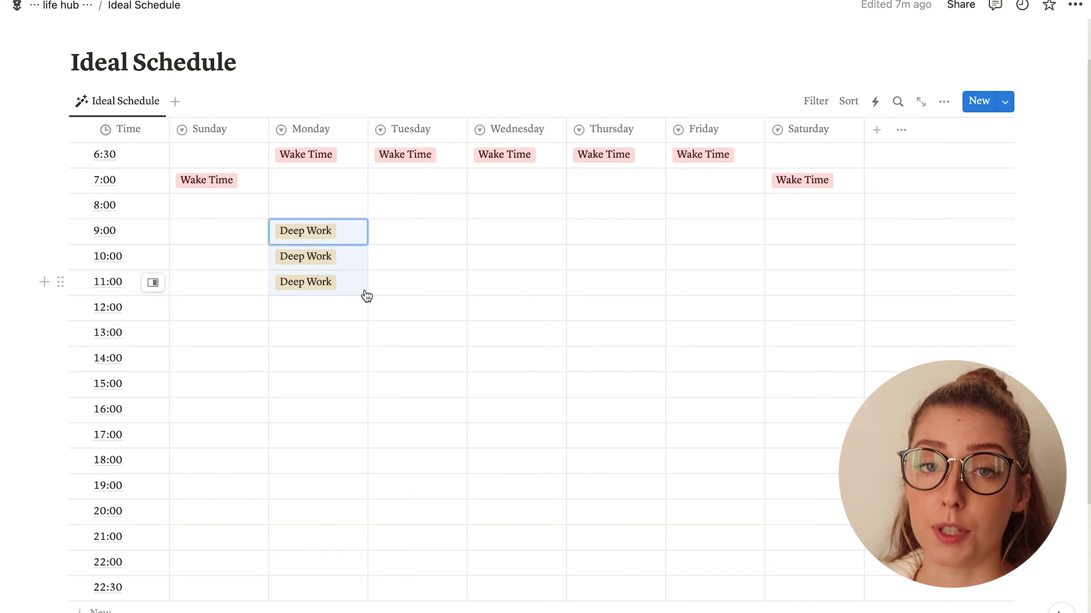
pyautogui.click(334, 316)
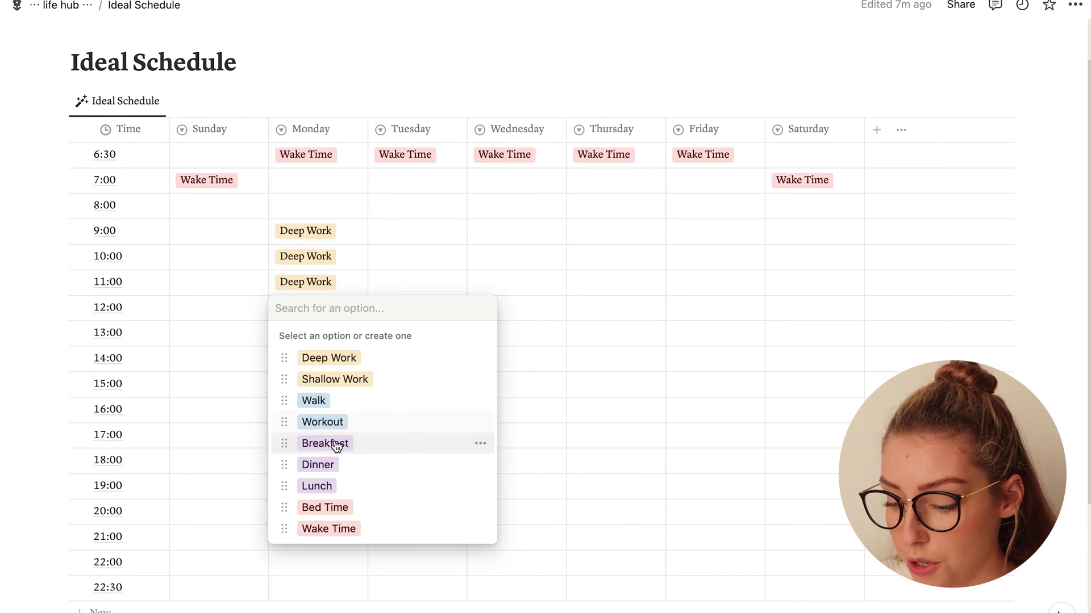
pyautogui.click(332, 484)
pyautogui.click(219, 307)
pyautogui.click(211, 484)
# Set Lunch in the 12:00 cells for Tuesday through Friday.
pyautogui.click(417, 308)
pyautogui.click(431, 485)
pyautogui.click(540, 307)
pyautogui.click(531, 485)
pyautogui.click(654, 309)
pyautogui.click(630, 484)
pyautogui.click(747, 312)
pyautogui.click(690, 484)
pyautogui.click(822, 304)
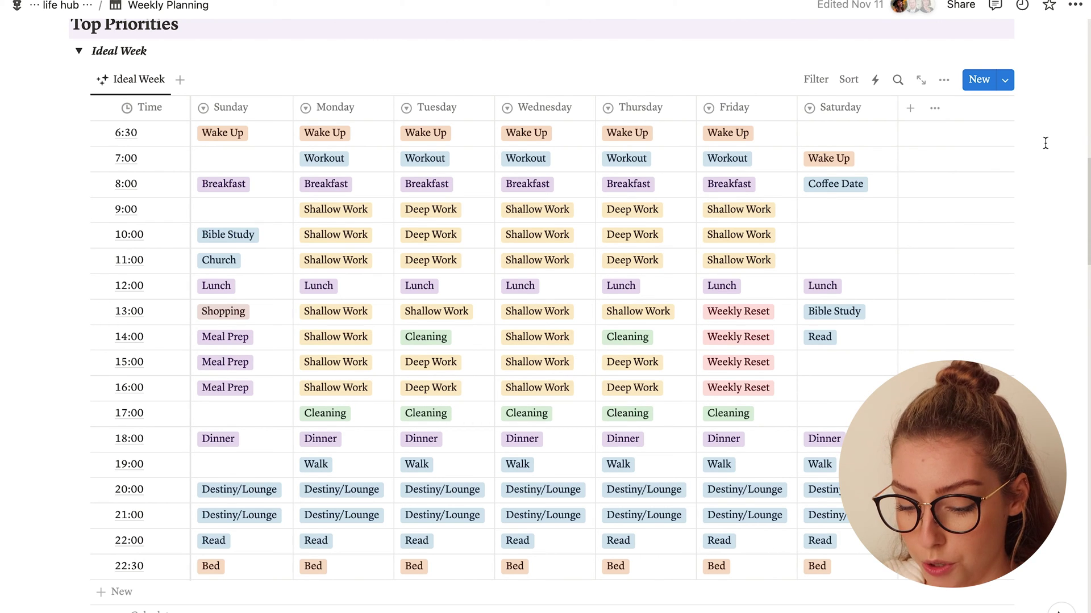
# Inspect the Clear Schedule button's settings below the Ideal Week table, then close them.
pyautogui.scroll(-4, 1045, 142)
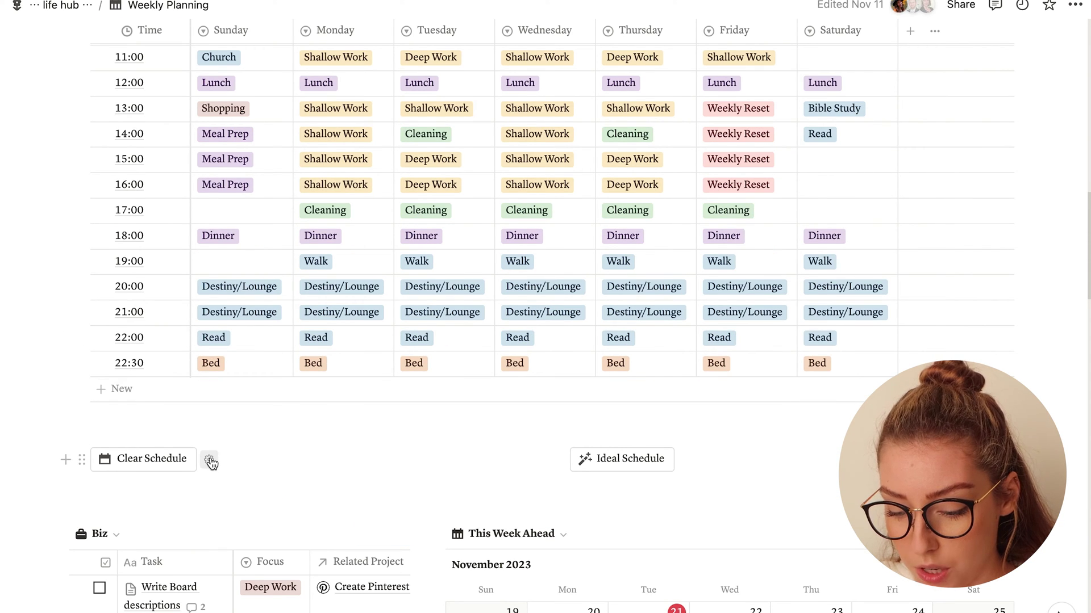
pyautogui.click(209, 460)
pyautogui.scroll(-5, 211, 463)
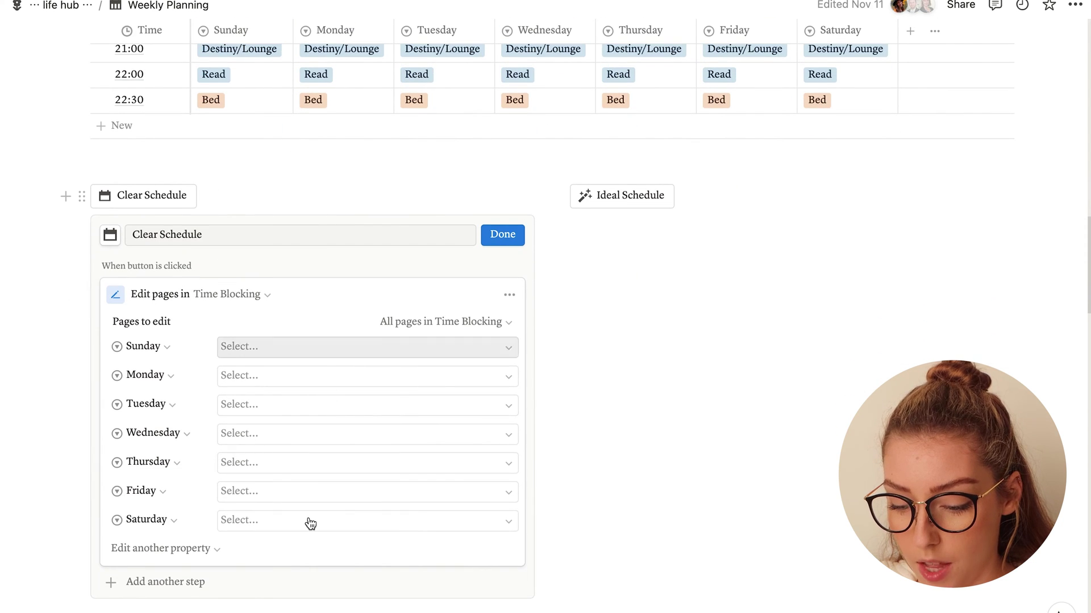
pyautogui.click(211, 195)
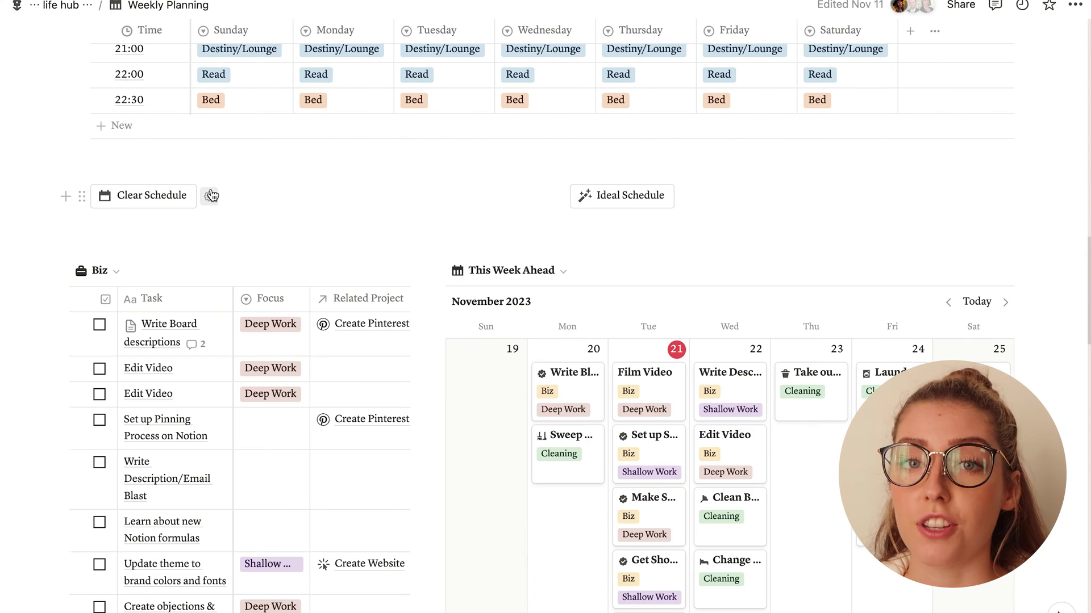